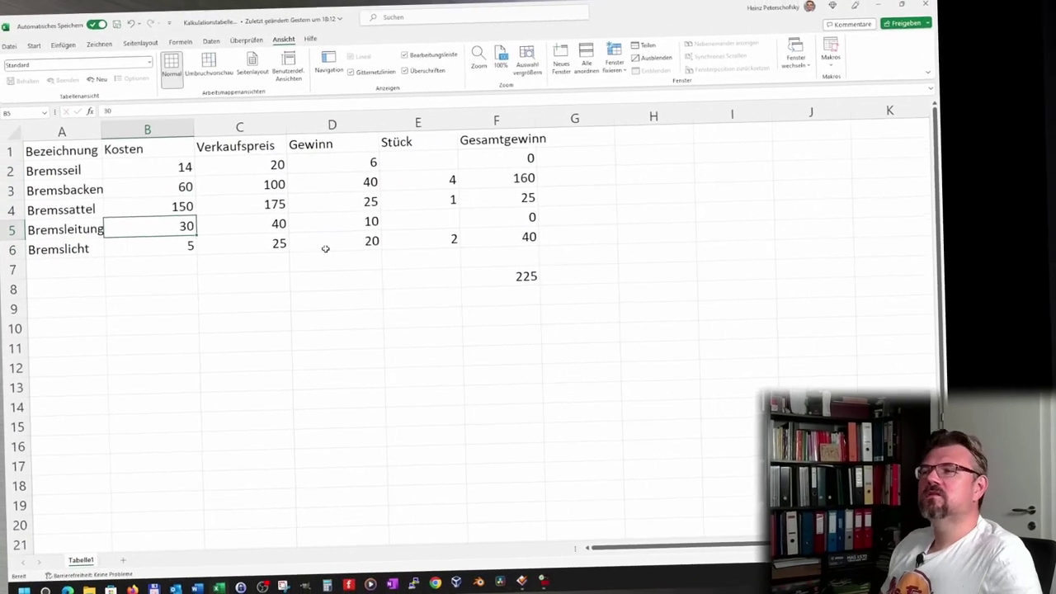
Step: Review the profit formulas in column F and the F8 total formula without changing them
key(Down)
key(Down)
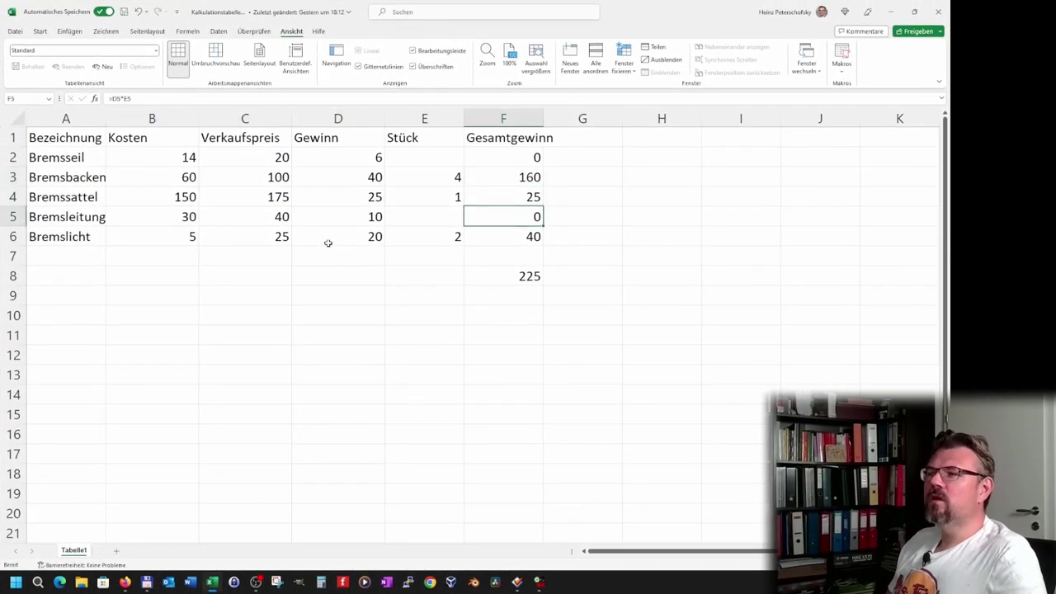
key(Down)
key(Down)
key(Down)
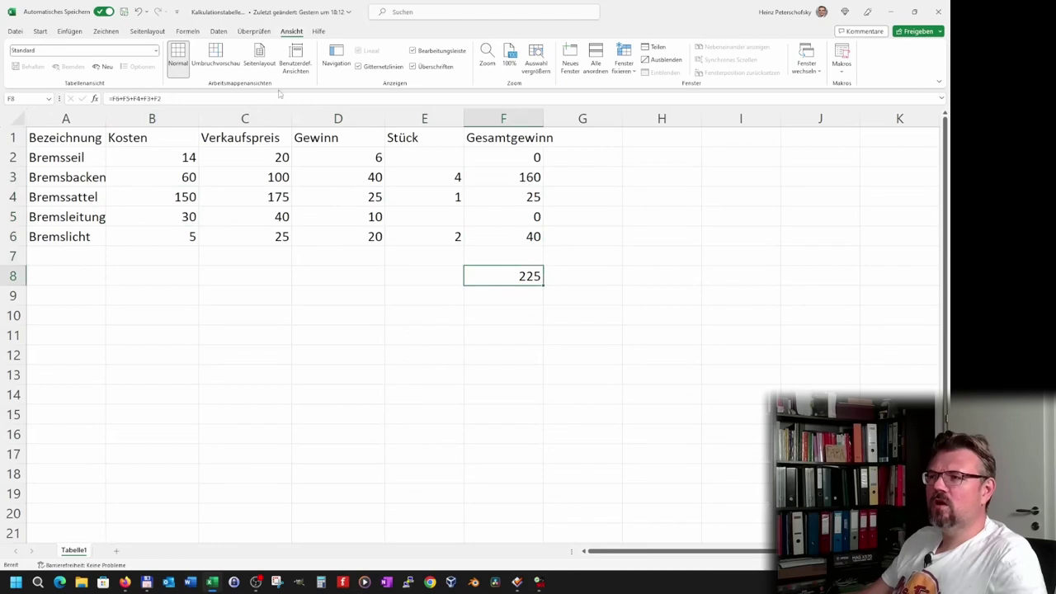
click(521, 176)
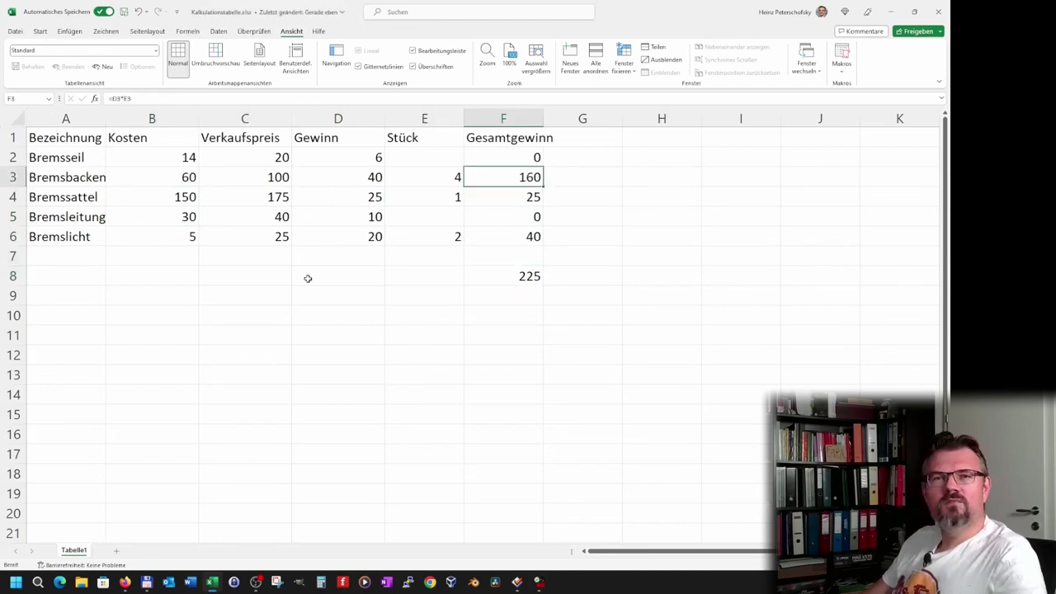
key(ctrl+Down)
key(ctrl+Down)
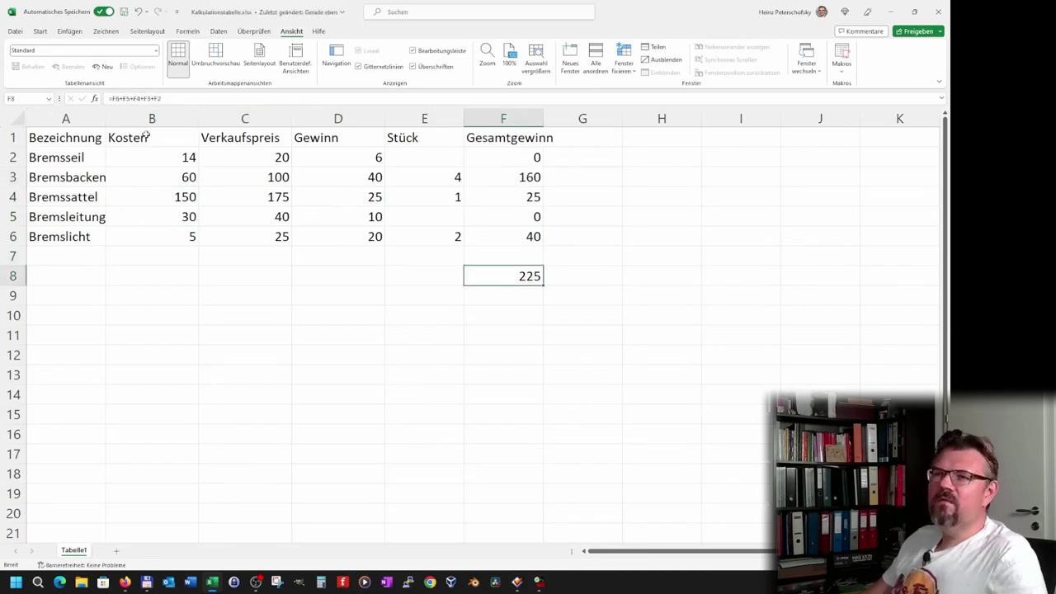
click(170, 100)
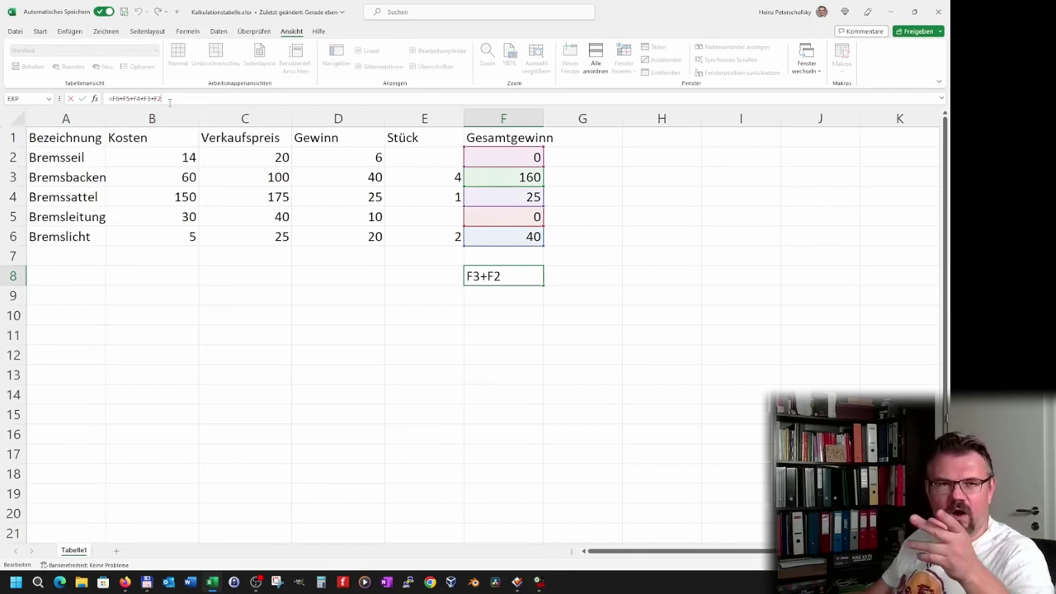
click(185, 295)
Step: Enter Blinklicht in A7 with cost 5 and selling price 30
click(72, 256)
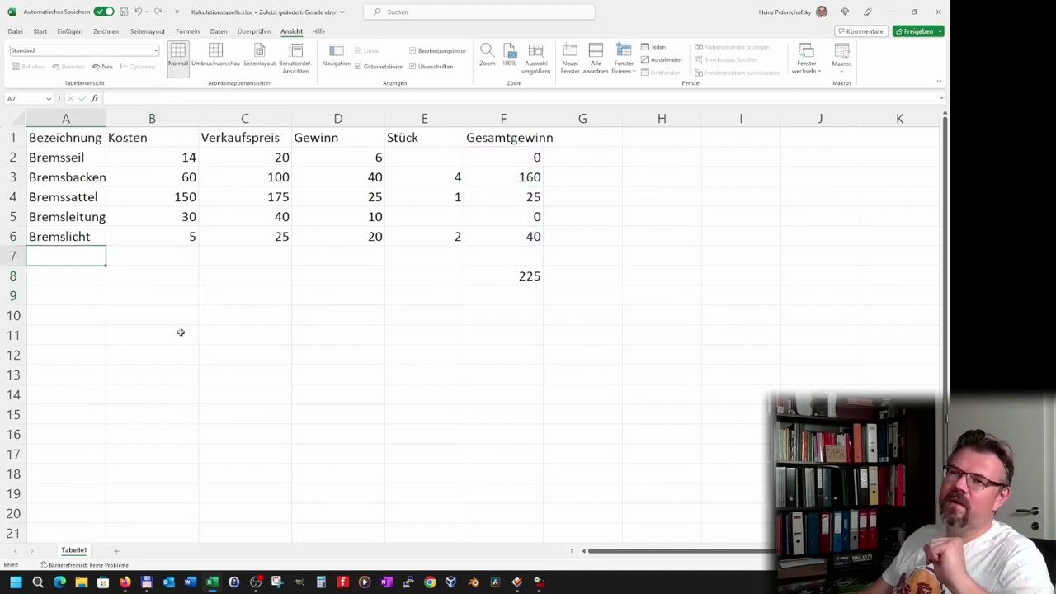
text(Blinkl)
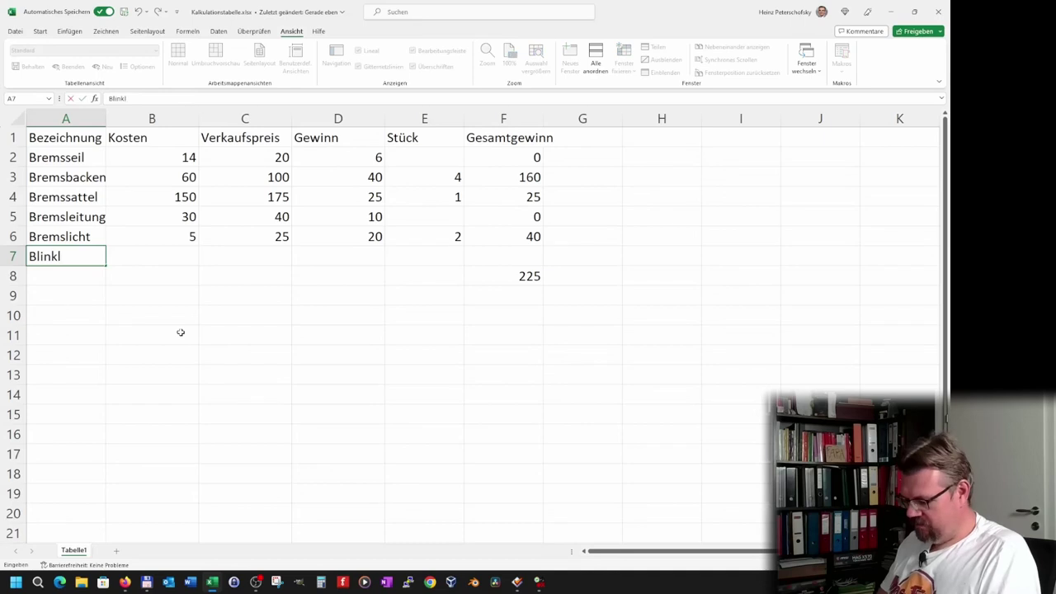
text(t)
key(Return)
key(Up)
key(Right)
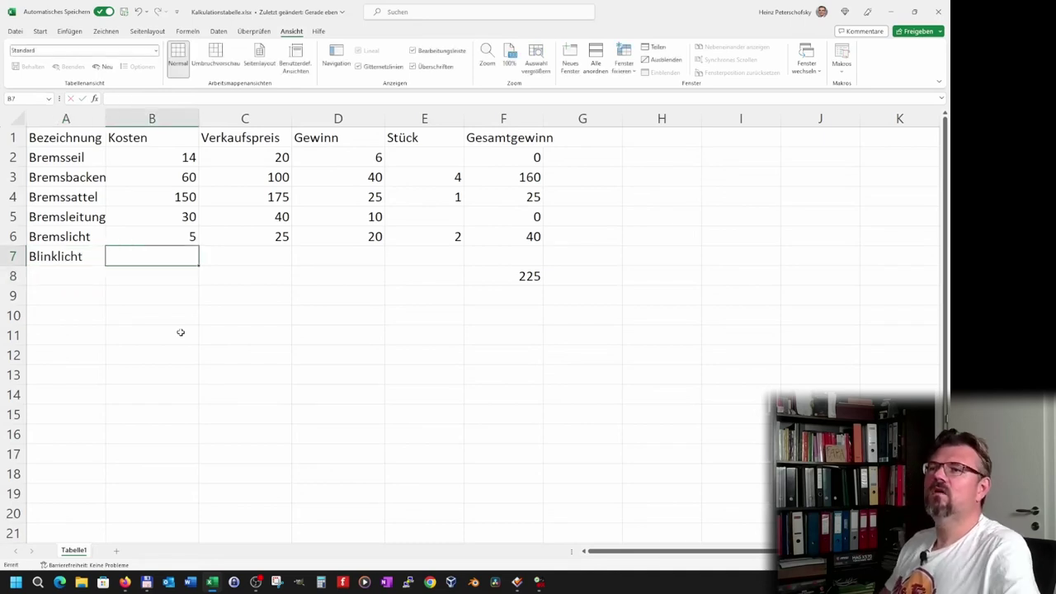
text(5)
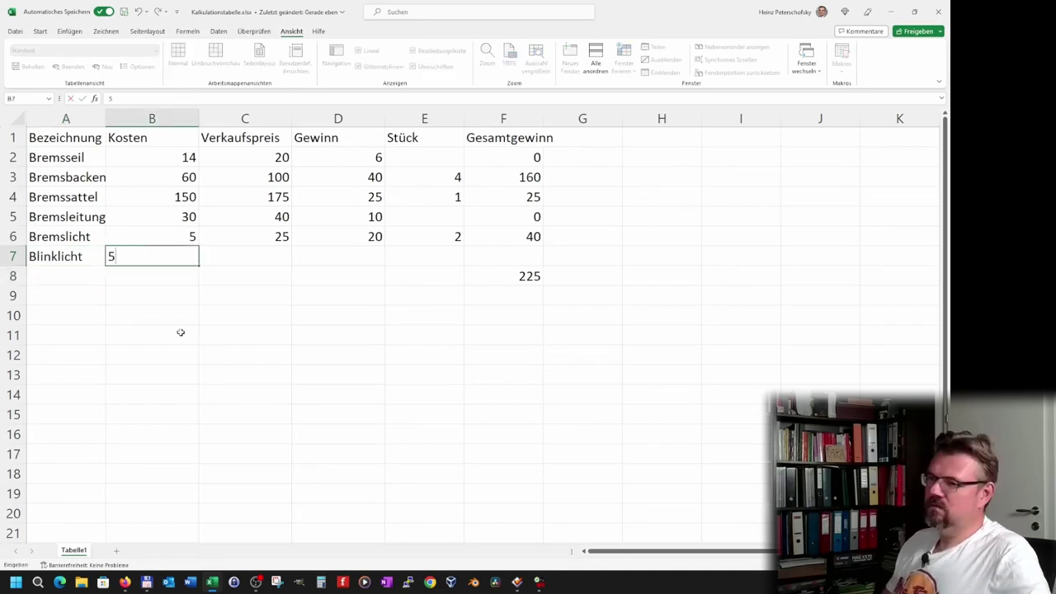
key(Tab)
text(3)
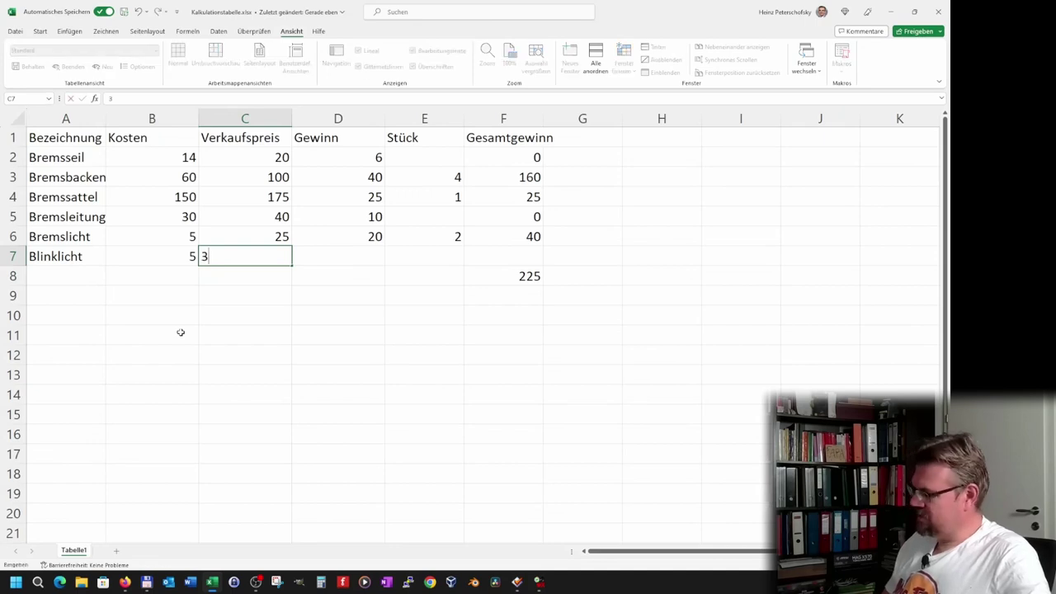
key(Tab)
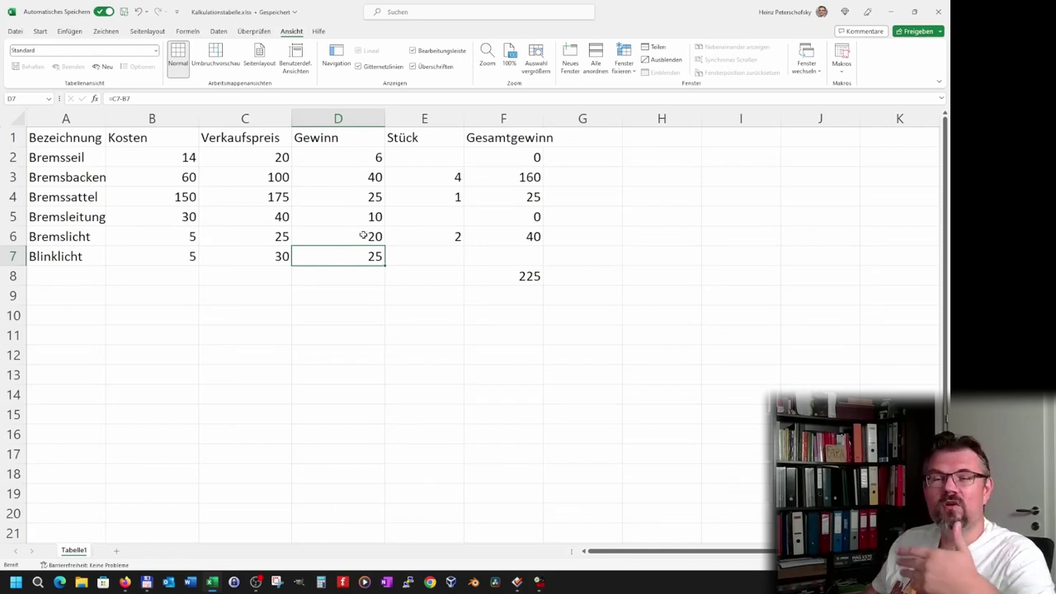
Step: Fill F6's total-profit formula down to F7 and set Blinklicht's quantity to 4, giving 100
click(520, 241)
drag(544, 245, 545, 265)
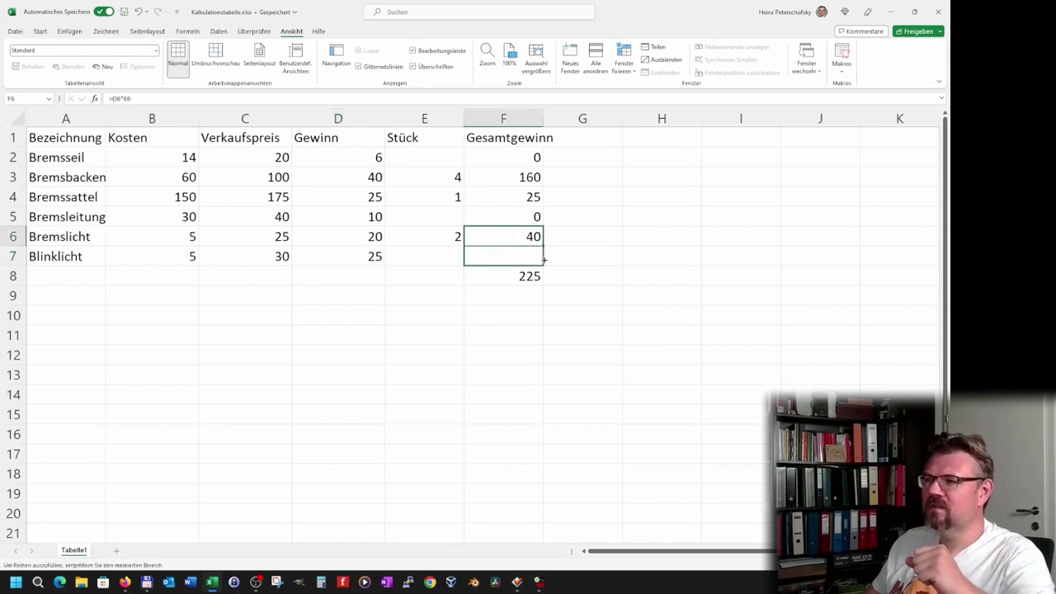
click(437, 256)
text(4)
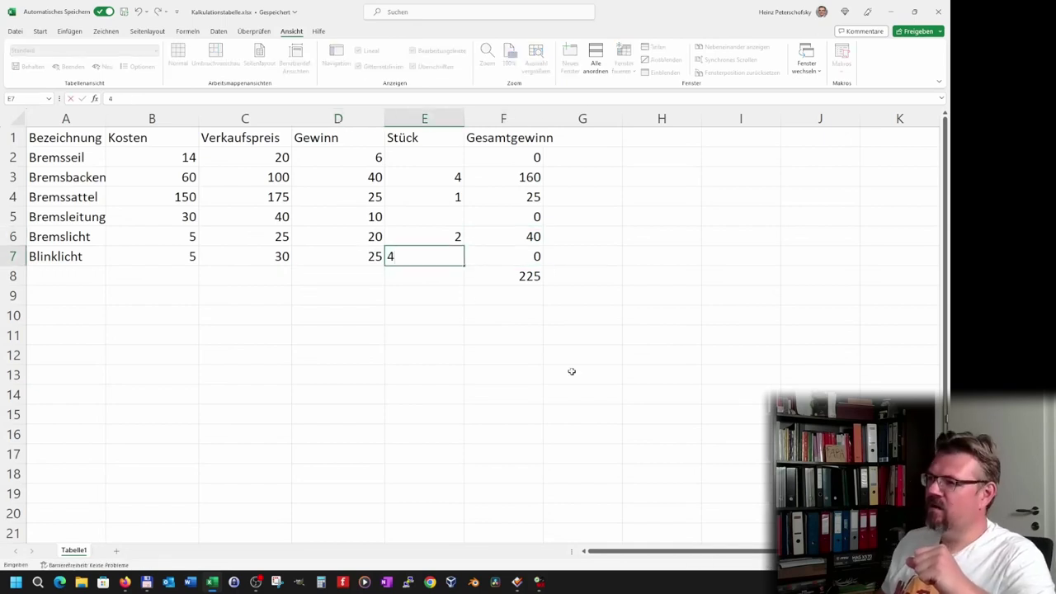
key(Return)
key(Up)
key(Right)
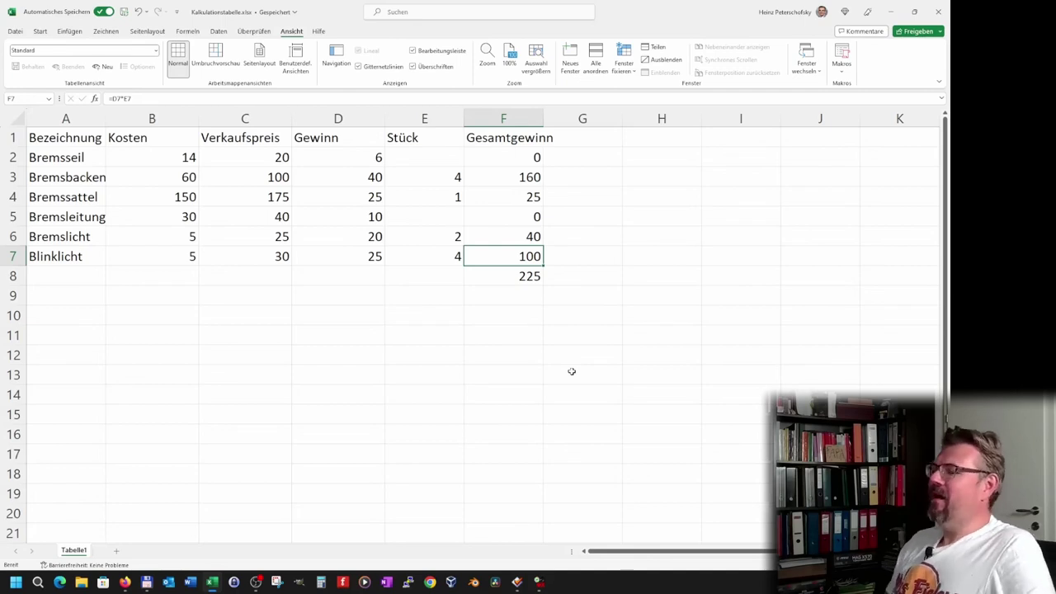
click(502, 275)
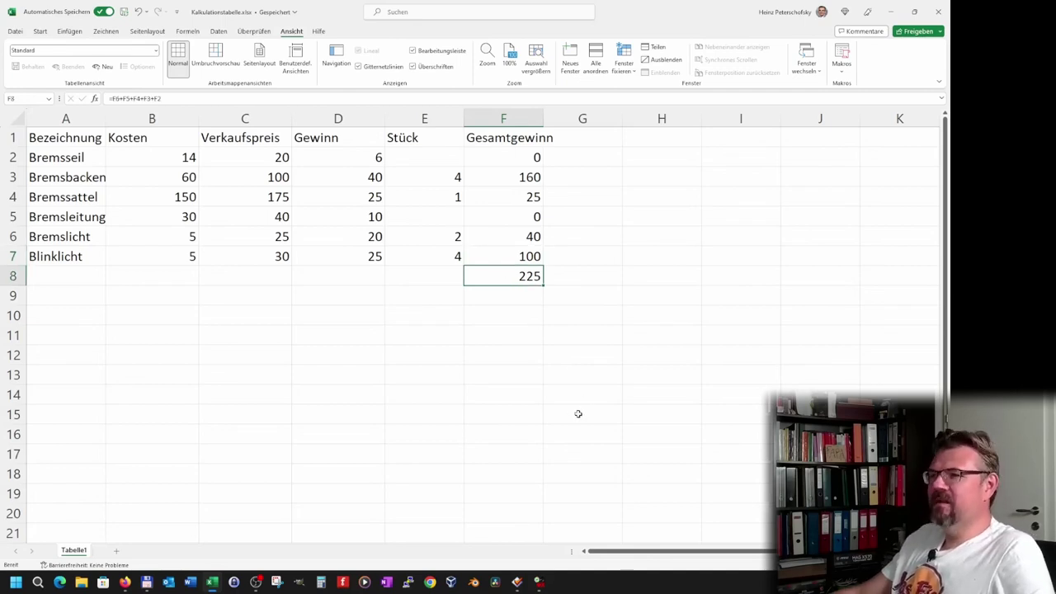
Step: Review the 225 total formula in F8, then delete it
click(175, 98)
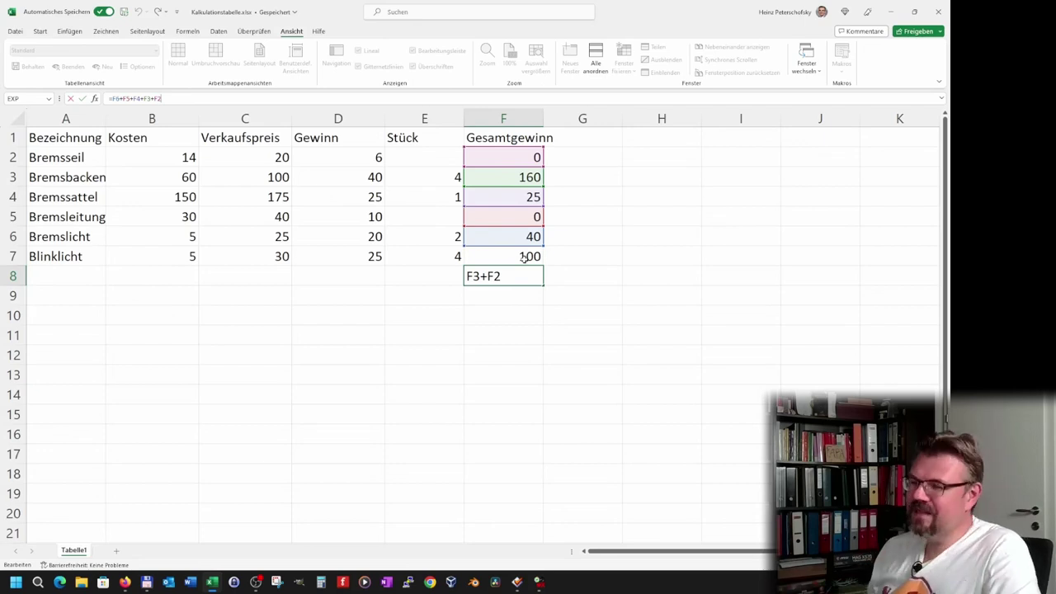
key(ctrl+Return)
click(512, 302)
click(510, 277)
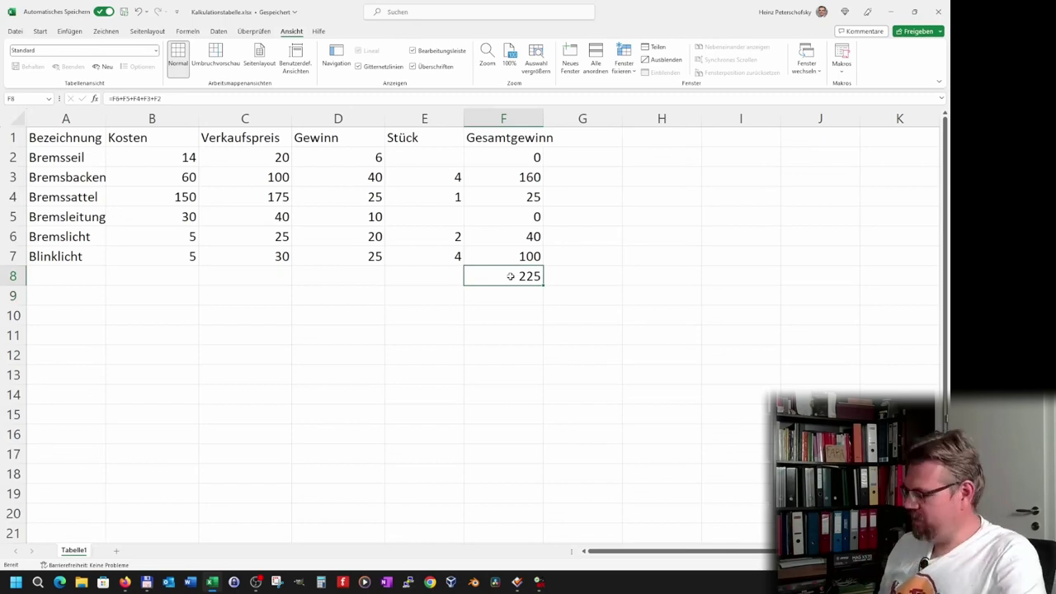
key(Delete)
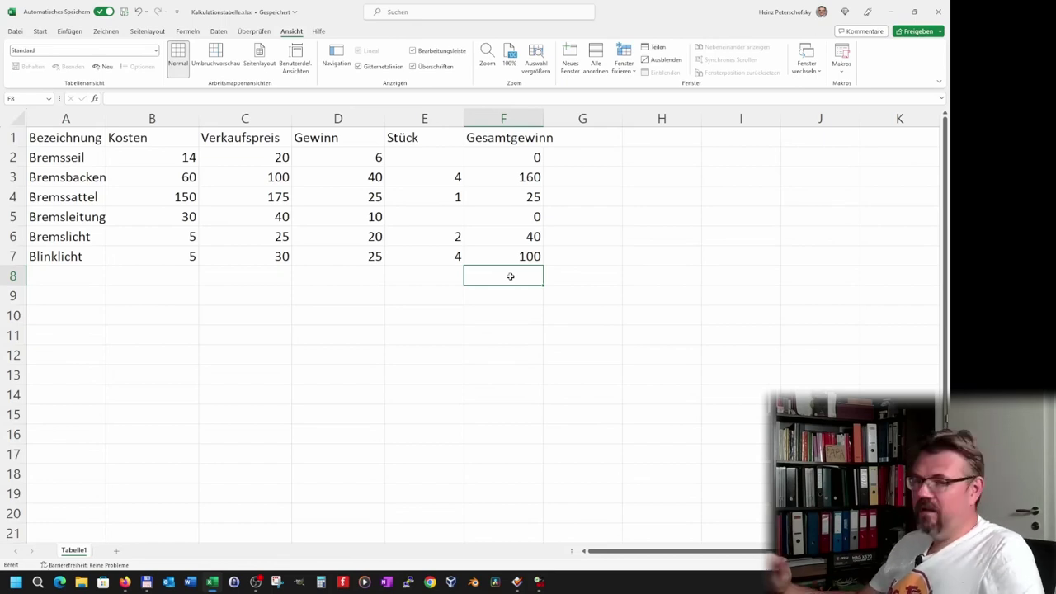
click(525, 353)
click(517, 278)
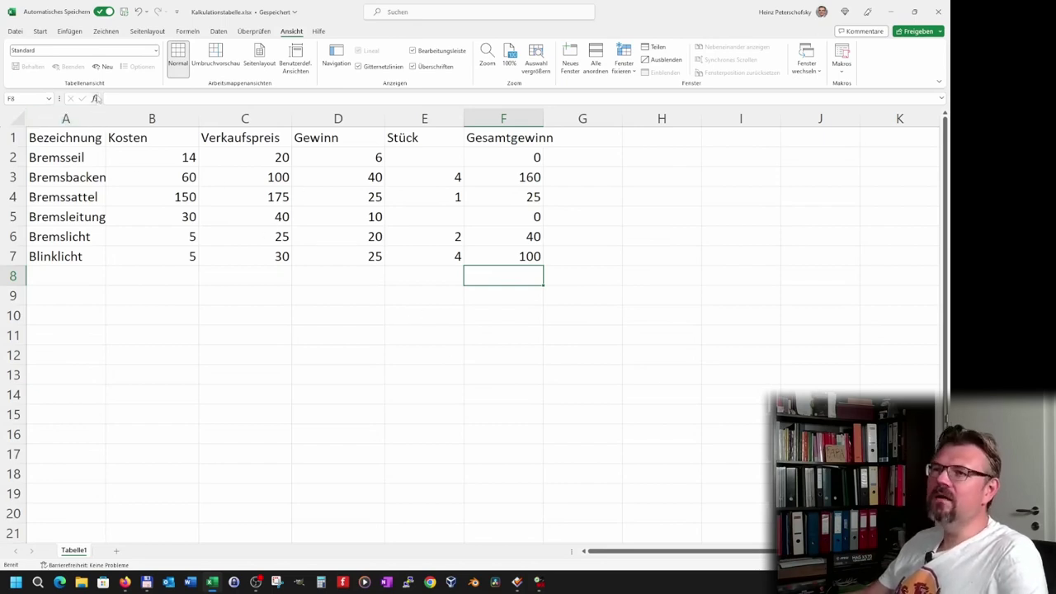
click(502, 330)
click(509, 282)
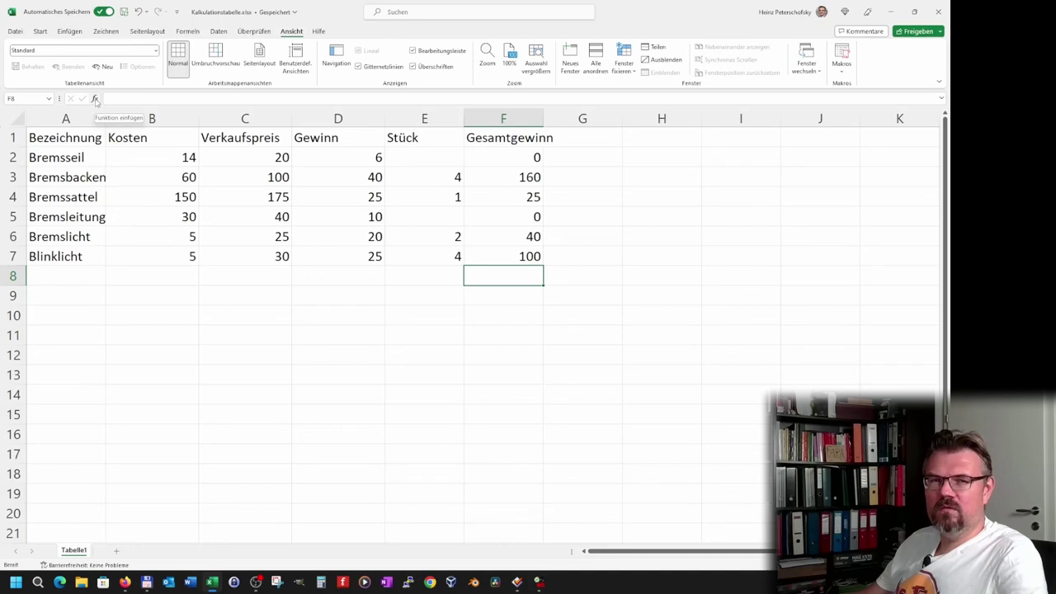
Step: Open Insert Function for F8 and browse the full list of functions
click(96, 100)
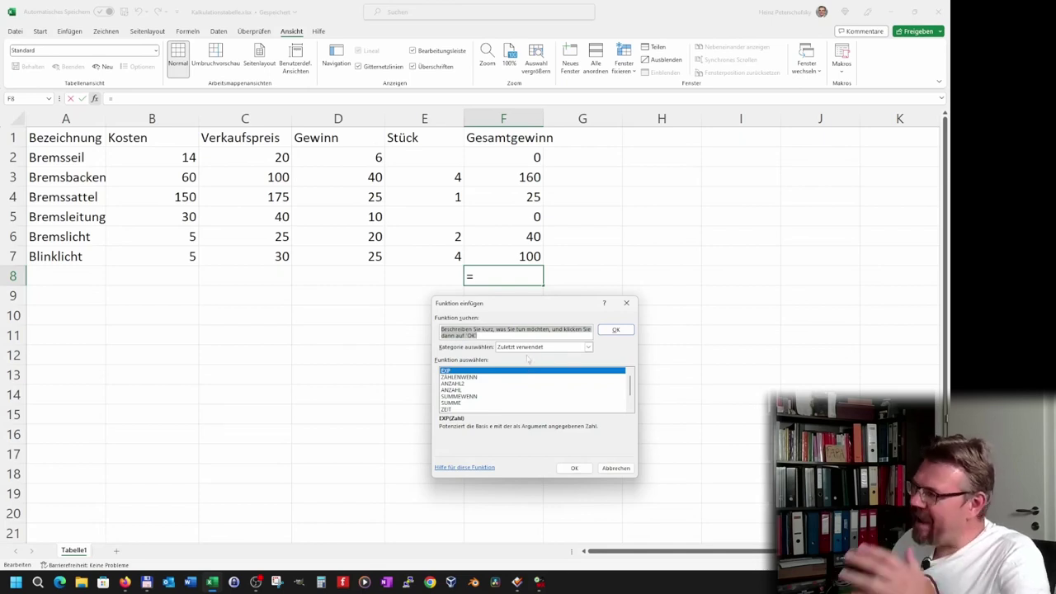
mouse_move(554, 308)
mouse_down()
mouse_move(331, 196)
mouse_move(294, 150)
mouse_up()
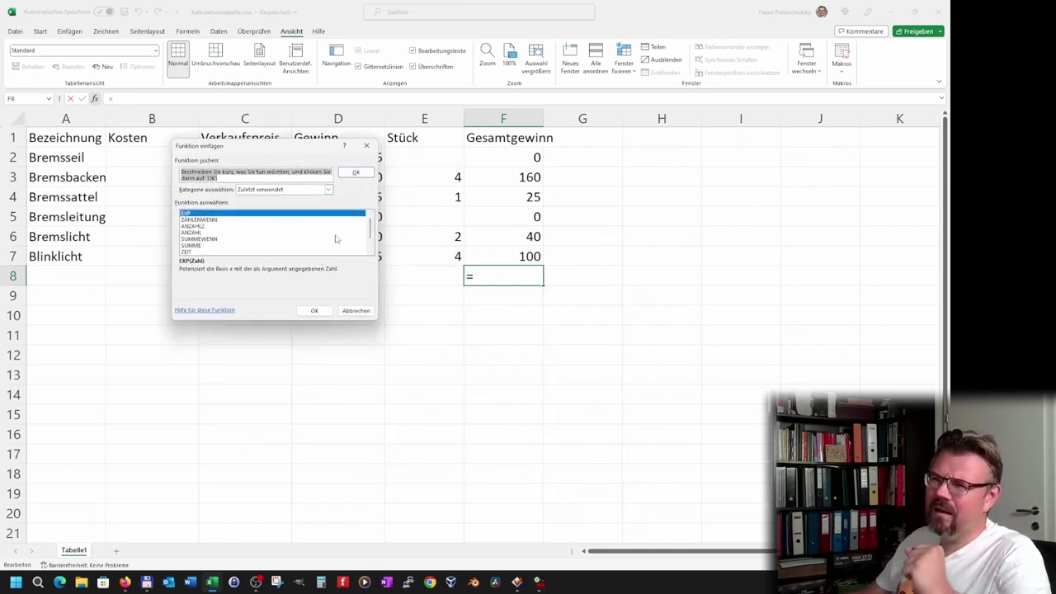
click(327, 195)
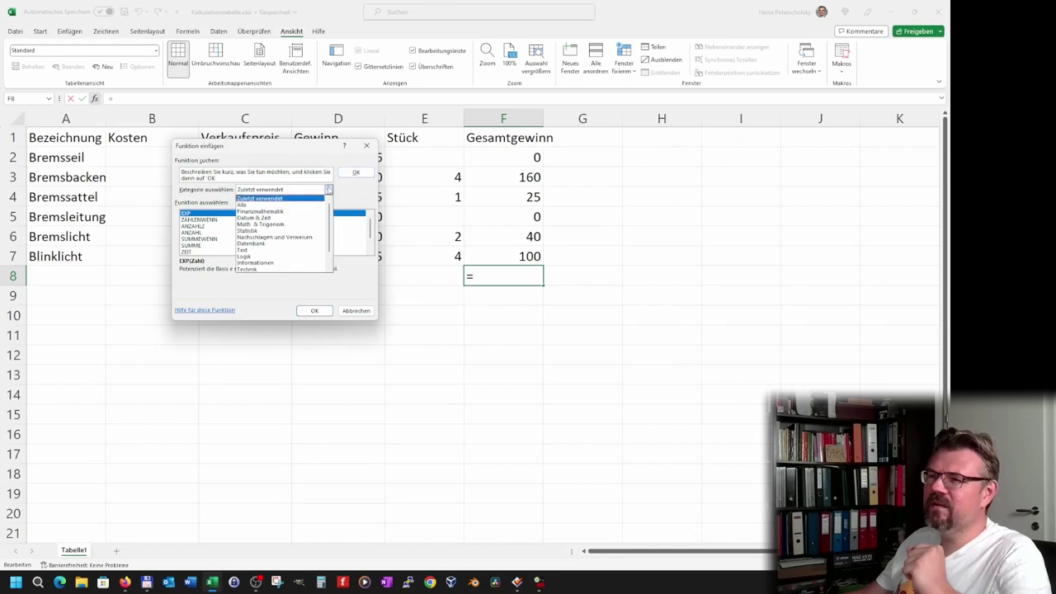
click(305, 211)
scroll(284, 232, down, 4)
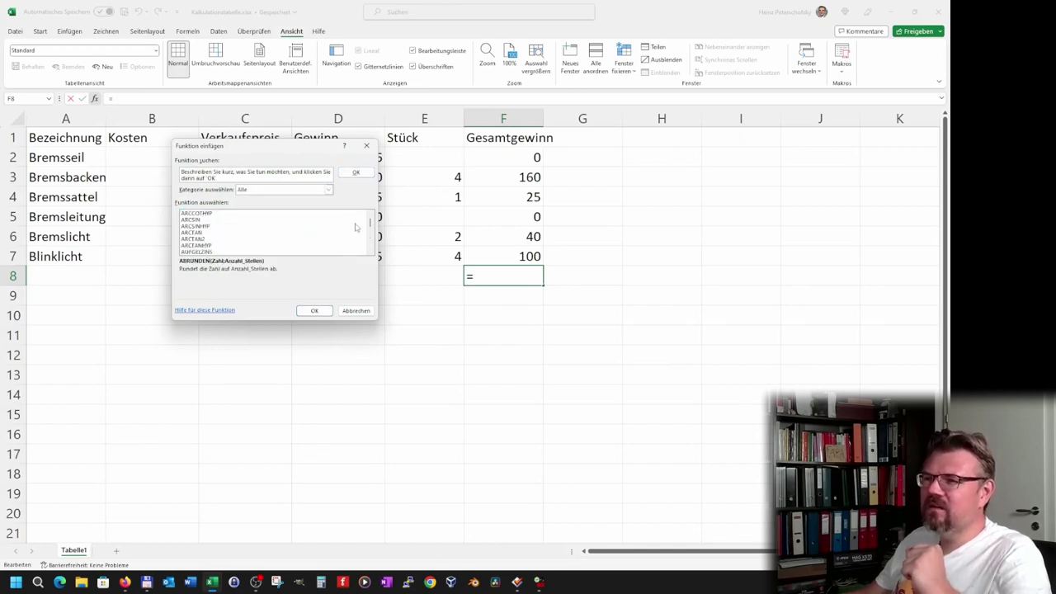
scroll(372, 225, up, 4)
scroll(304, 234, down, 8)
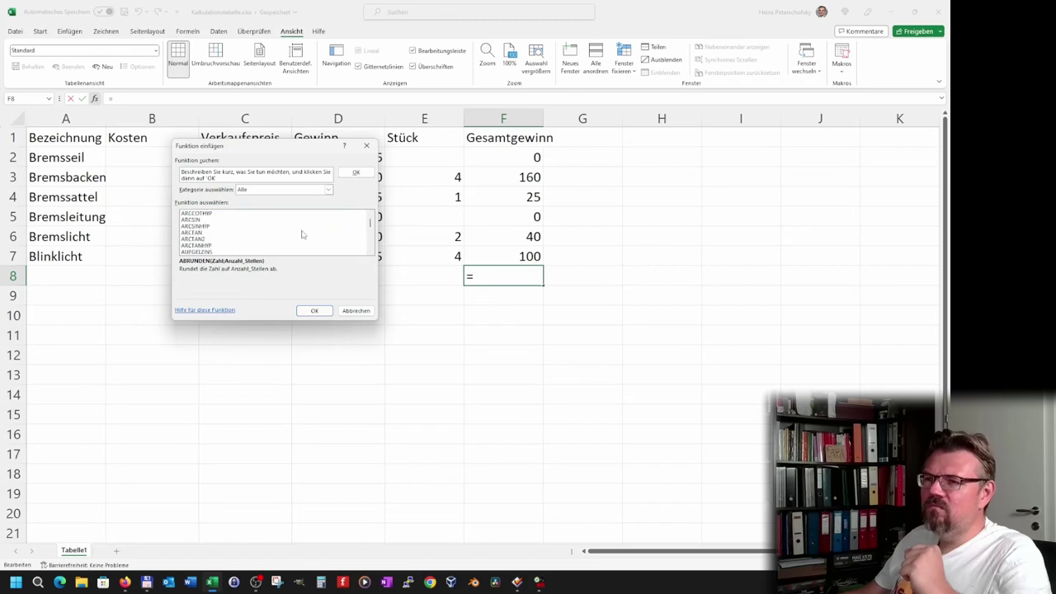
scroll(299, 237, down, 8)
scroll(298, 237, down, 10)
scroll(299, 238, down, 10)
scroll(300, 239, down, 10)
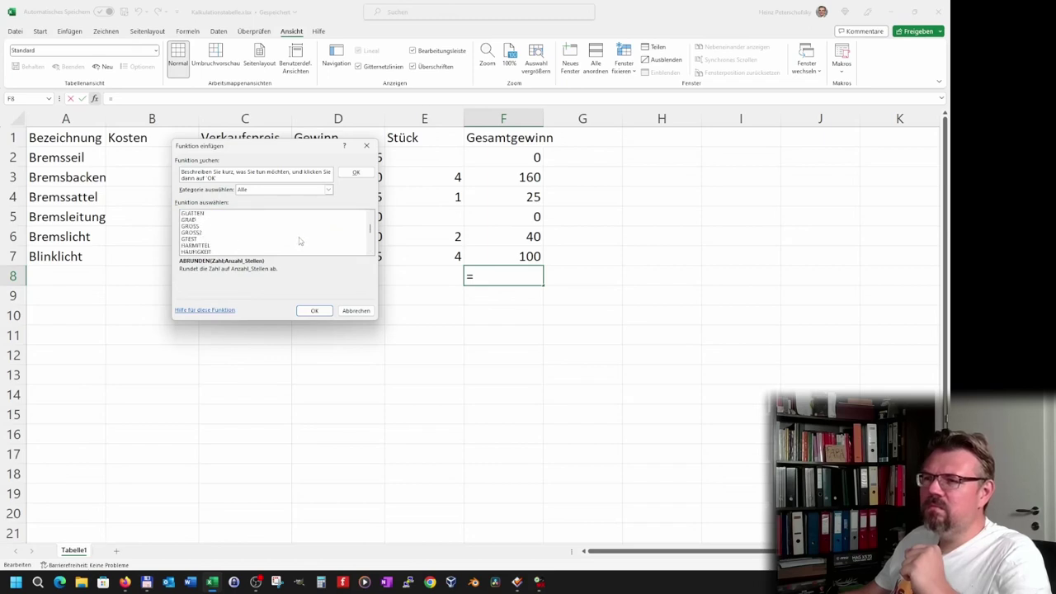
scroll(299, 240, down, 10)
scroll(300, 240, down, 10)
scroll(299, 241, down, 10)
scroll(298, 241, down, 10)
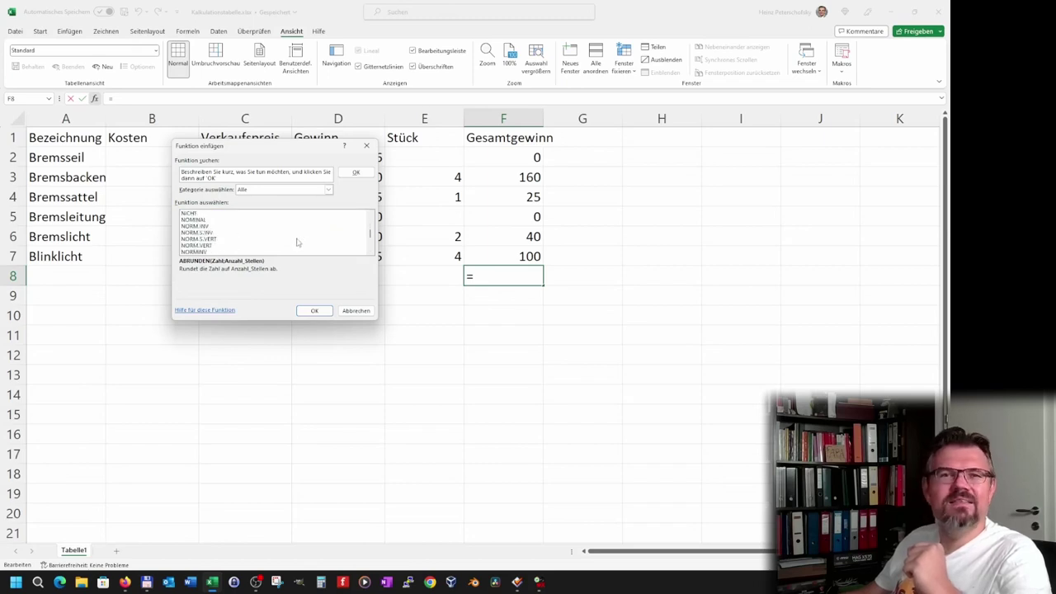
scroll(297, 242, down, 10)
scroll(296, 241, down, 5)
scroll(295, 240, down, 5)
scroll(295, 240, down, 5)
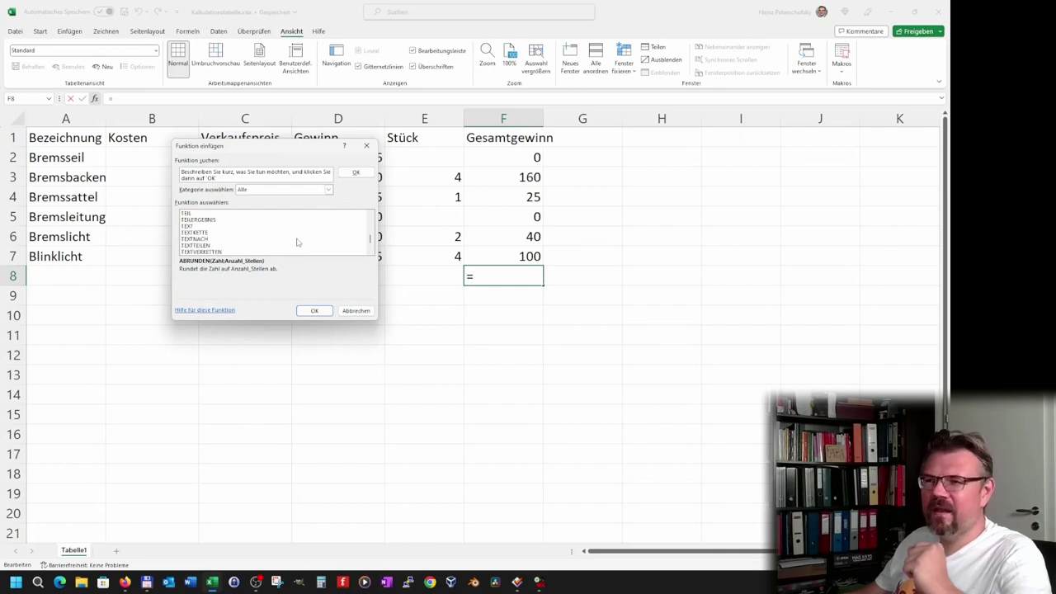
scroll(310, 232, down, 5)
Step: Filter the category to Math. & Trigonom. and choose SUMME
click(306, 190)
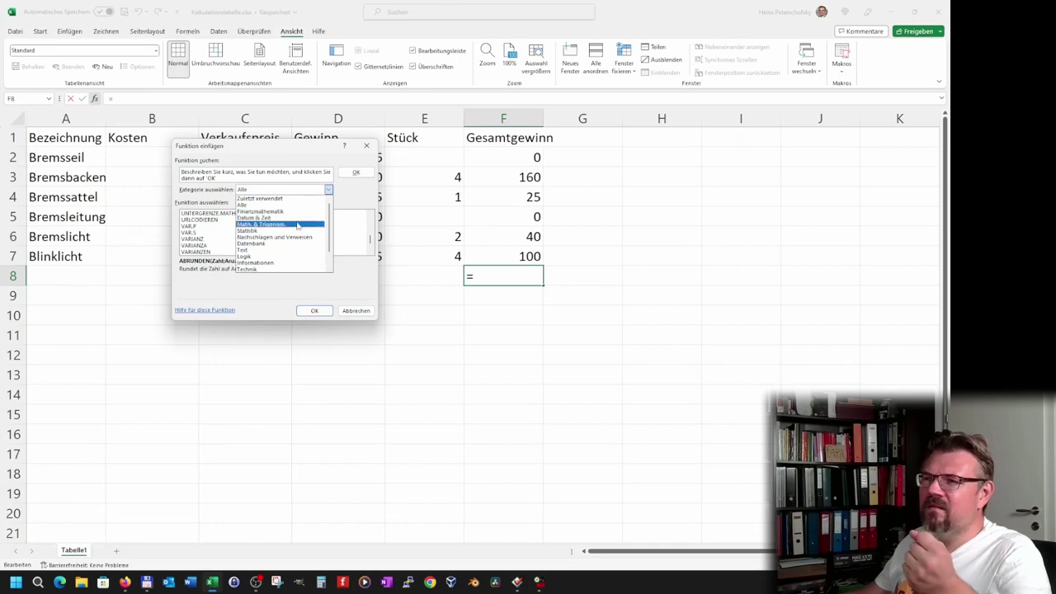
click(298, 225)
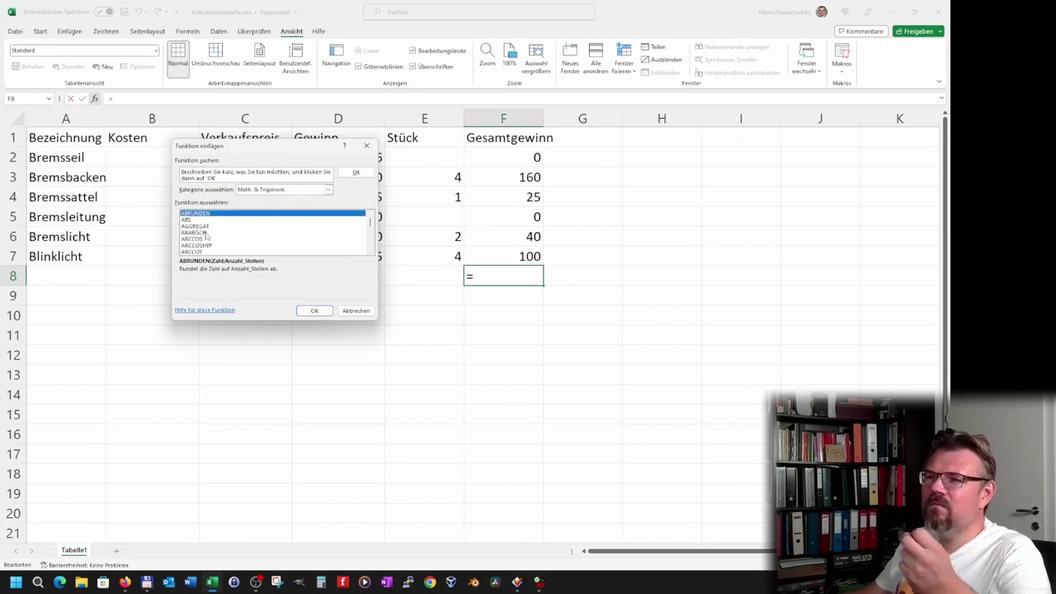
scroll(208, 248, down, 2)
scroll(209, 248, down, 2)
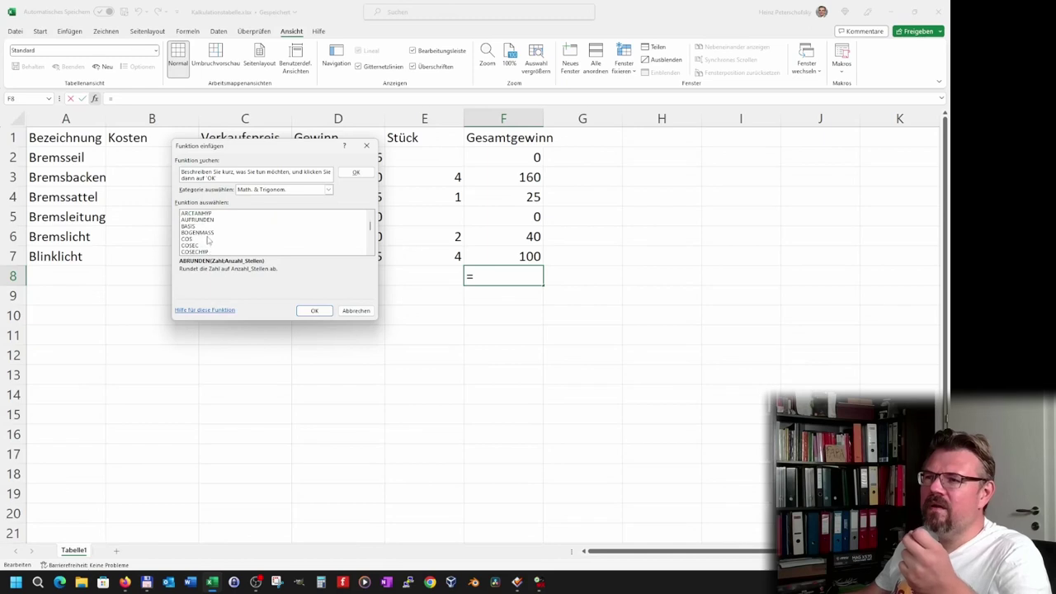
click(209, 240)
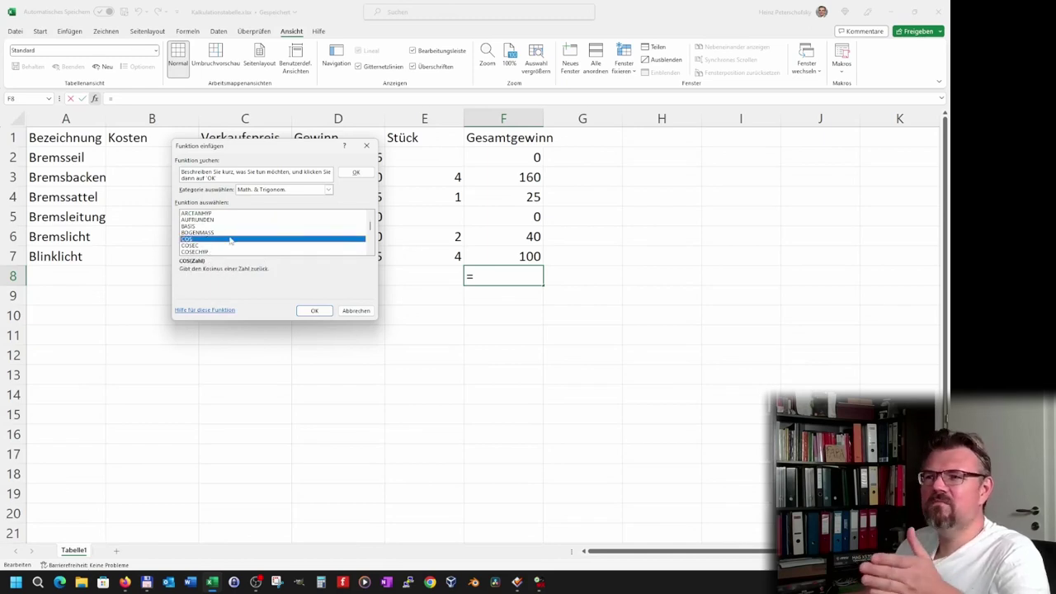
scroll(228, 239, down, 1)
scroll(225, 240, down, 3)
scroll(226, 240, down, 3)
scroll(225, 240, down, 3)
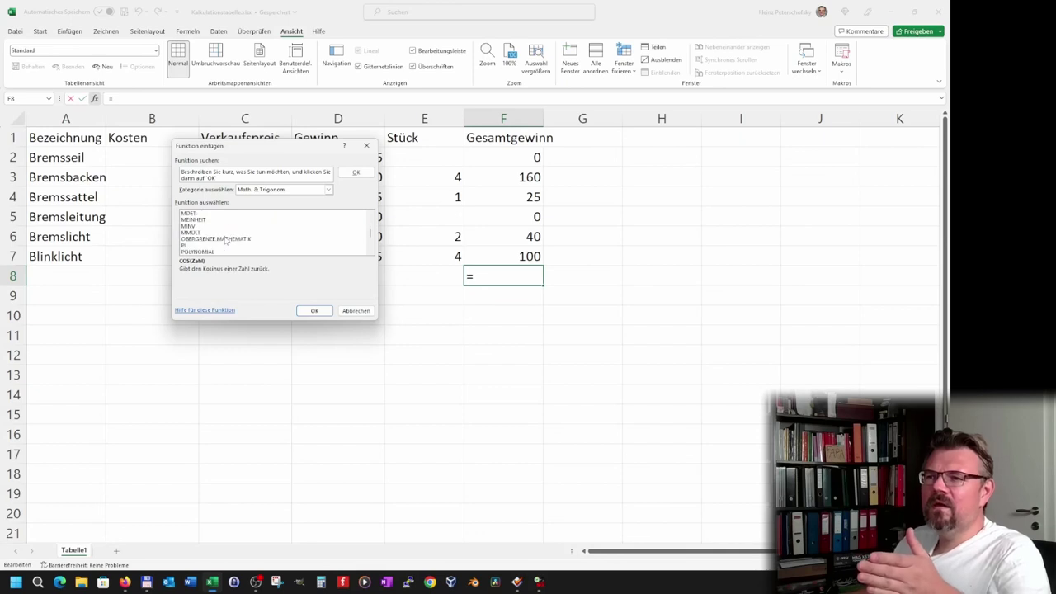
scroll(226, 240, down, 3)
click(197, 246)
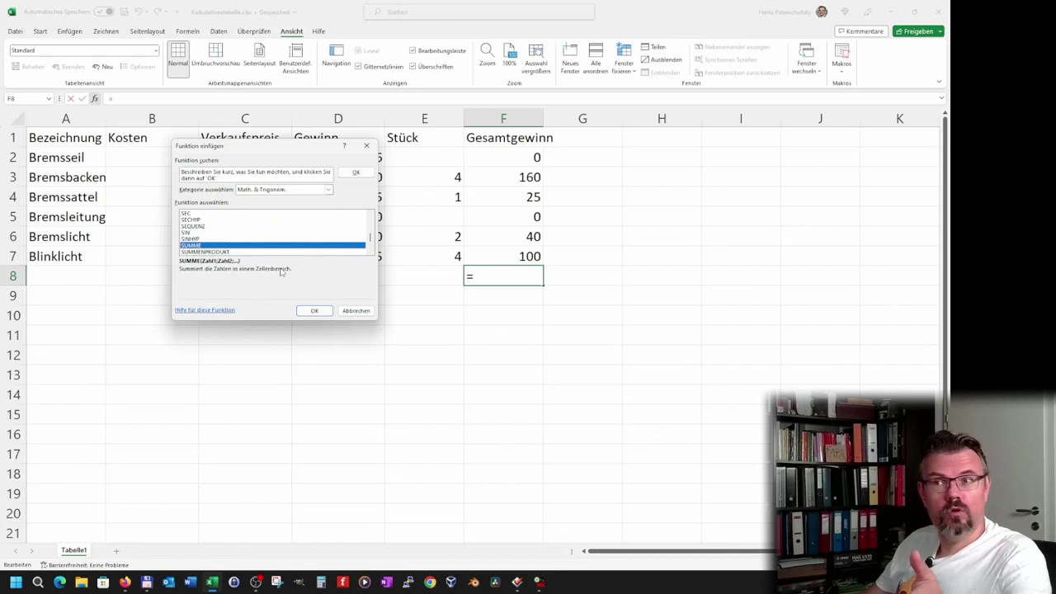
click(315, 310)
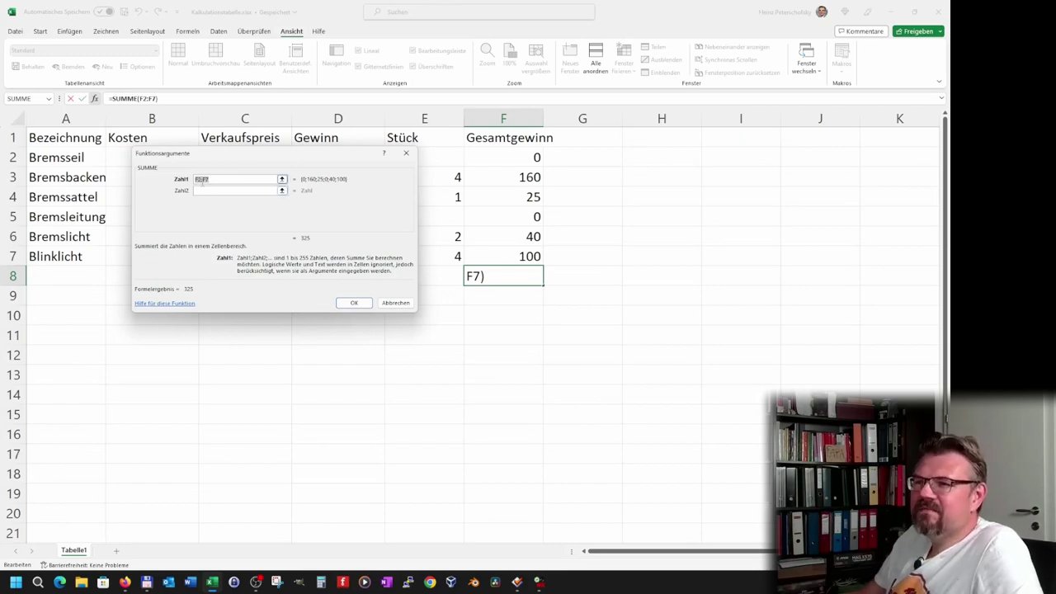
Step: Set SUMME's Zahl1 to F2:F7 by selecting it on the sheet, so F8 shows 325
key(Tab)
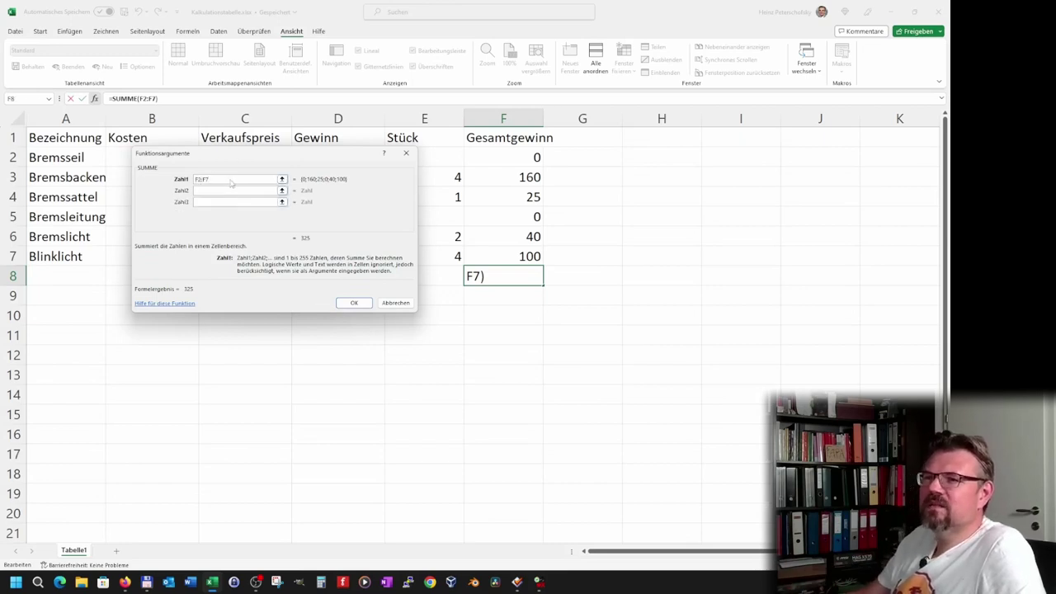
key(BackSpace)
key(BackSpace)
key(BackSpace)
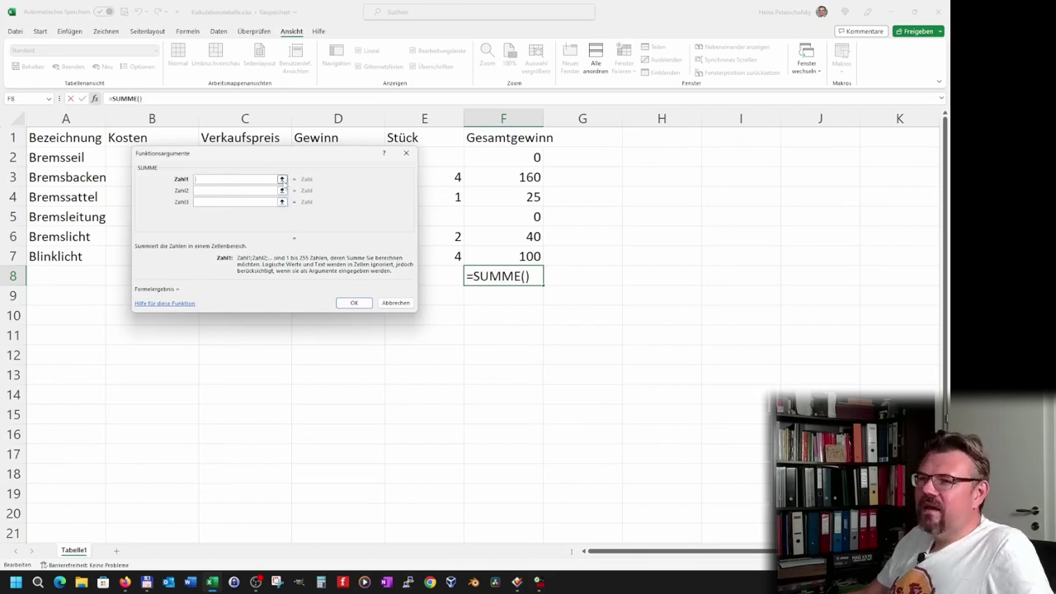
click(283, 179)
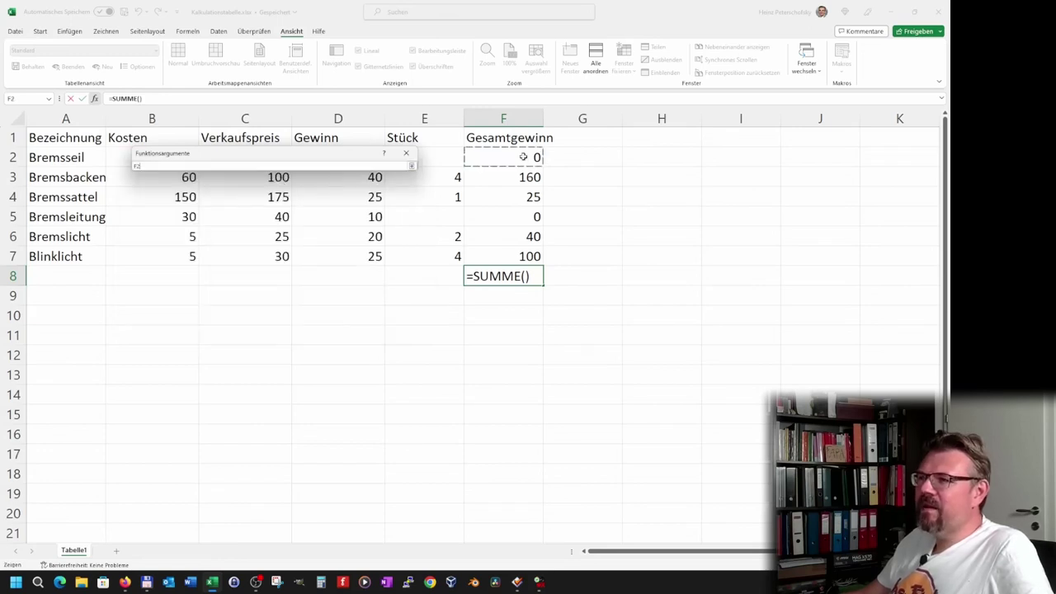
drag(528, 157, 524, 261)
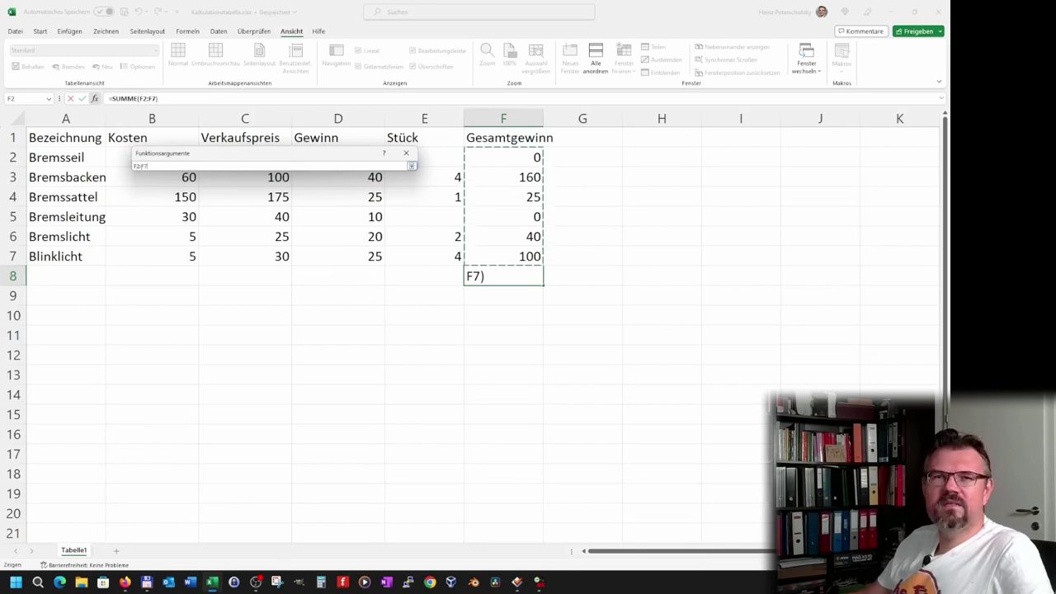
click(498, 144)
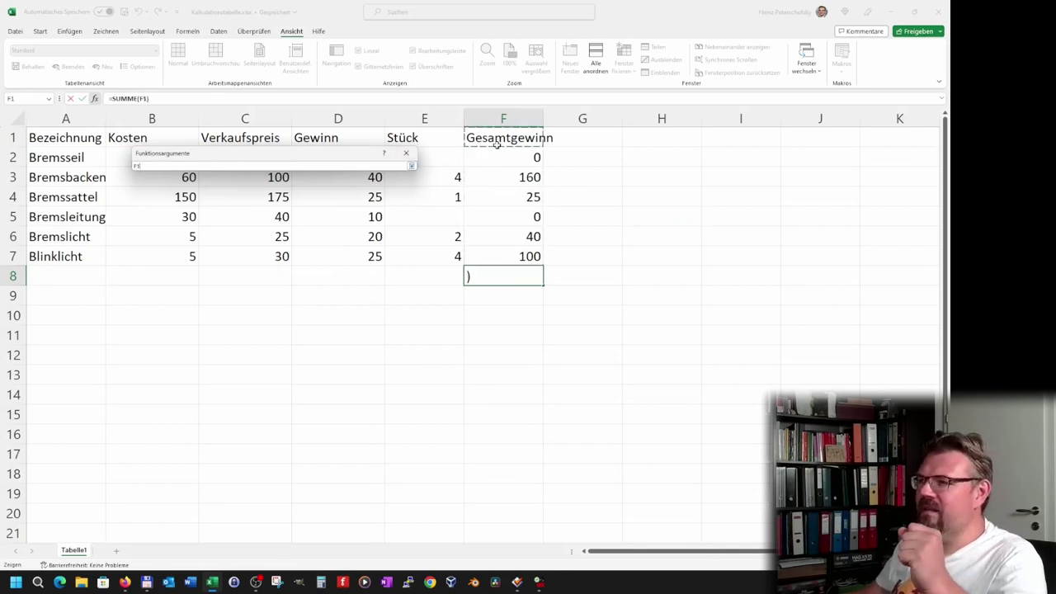
drag(500, 155, 713, 246)
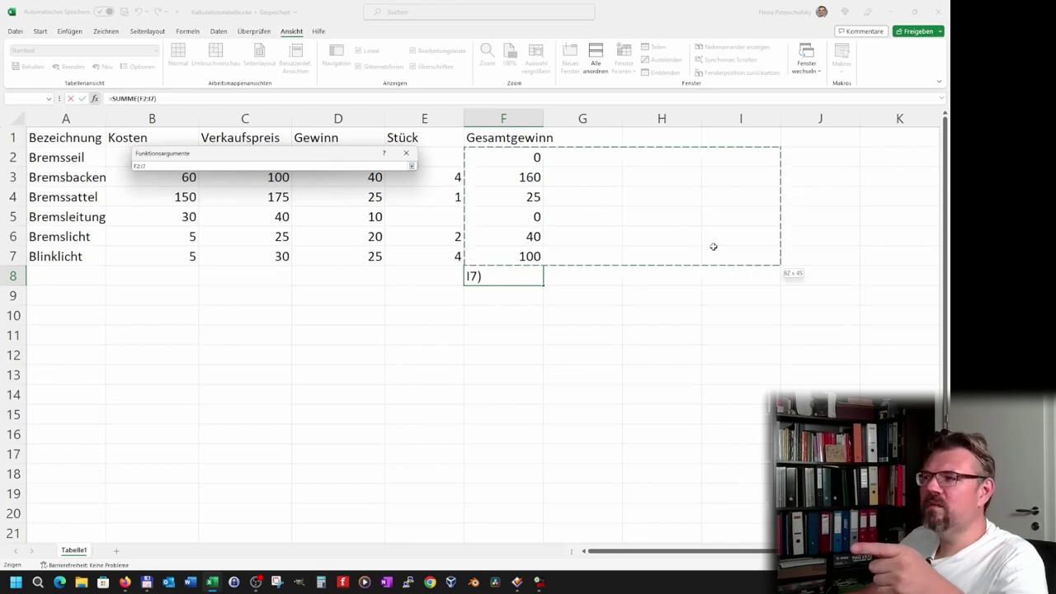
drag(713, 246, 713, 246)
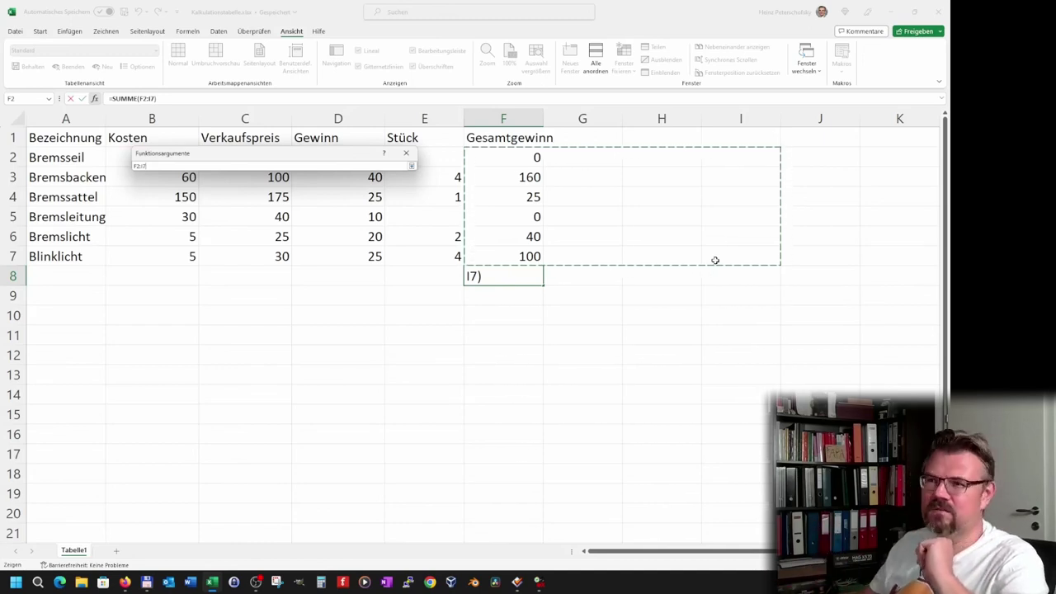
drag(511, 159, 506, 260)
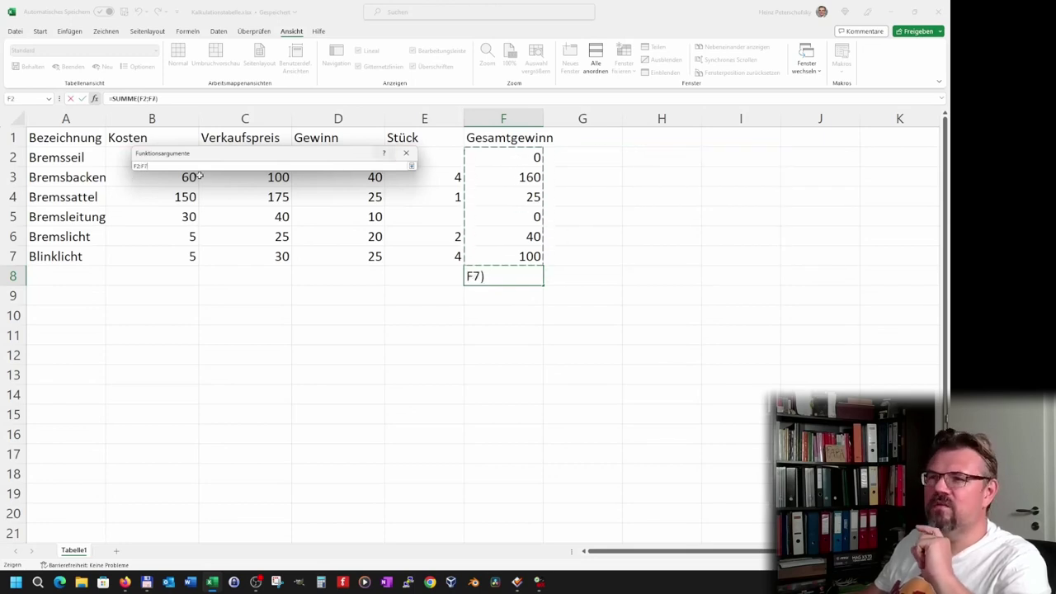
click(410, 166)
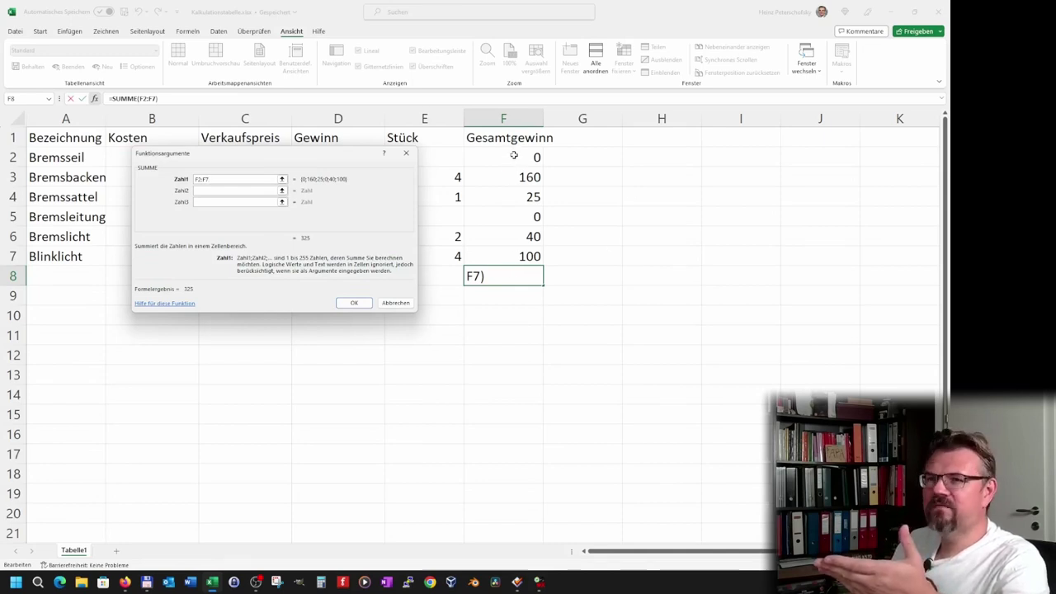
click(353, 304)
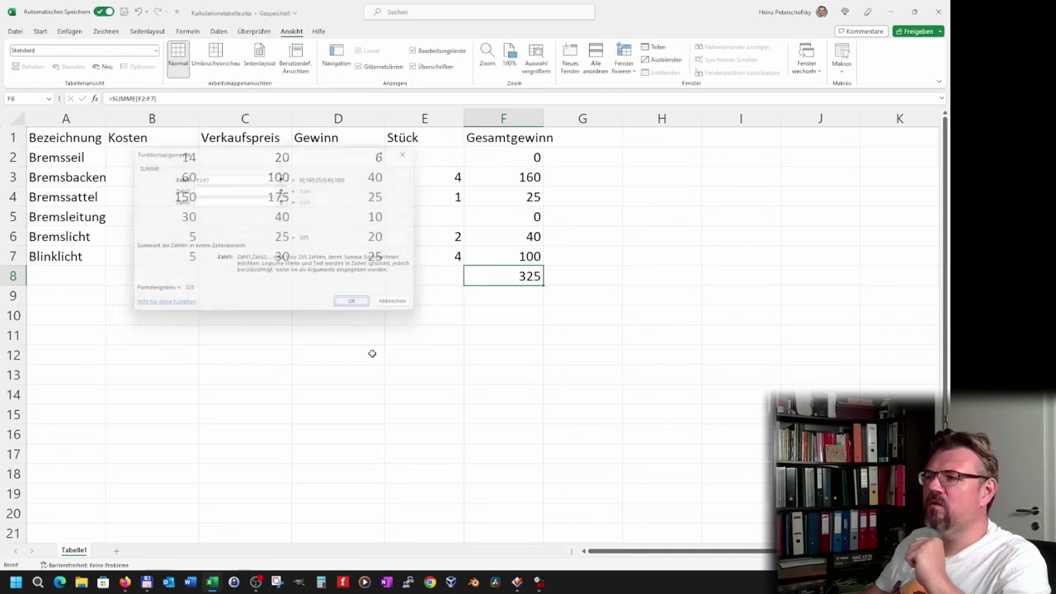
click(522, 255)
click(522, 238)
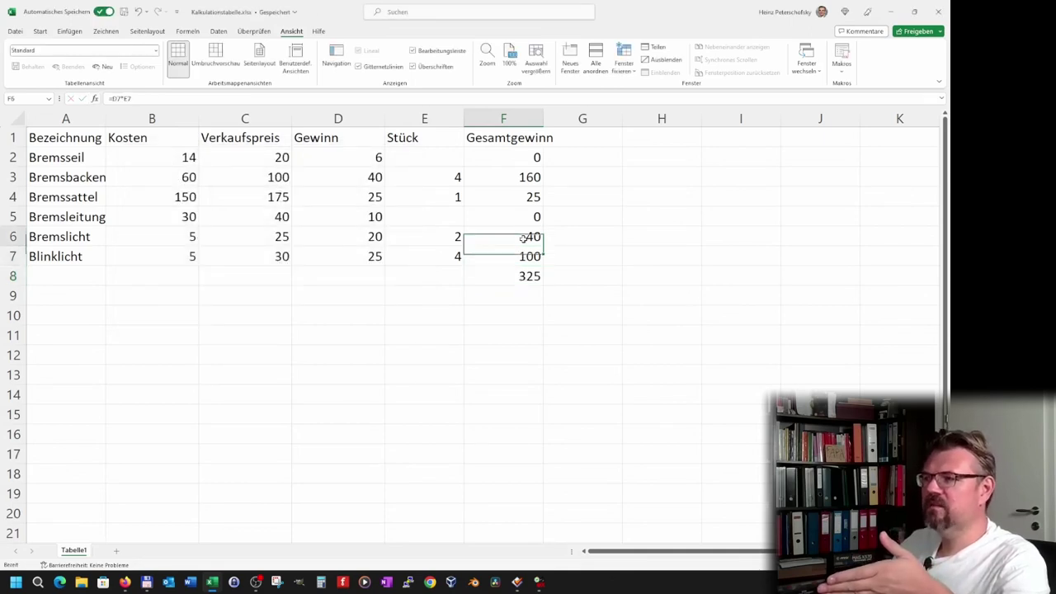
click(522, 217)
click(522, 196)
click(522, 176)
click(522, 161)
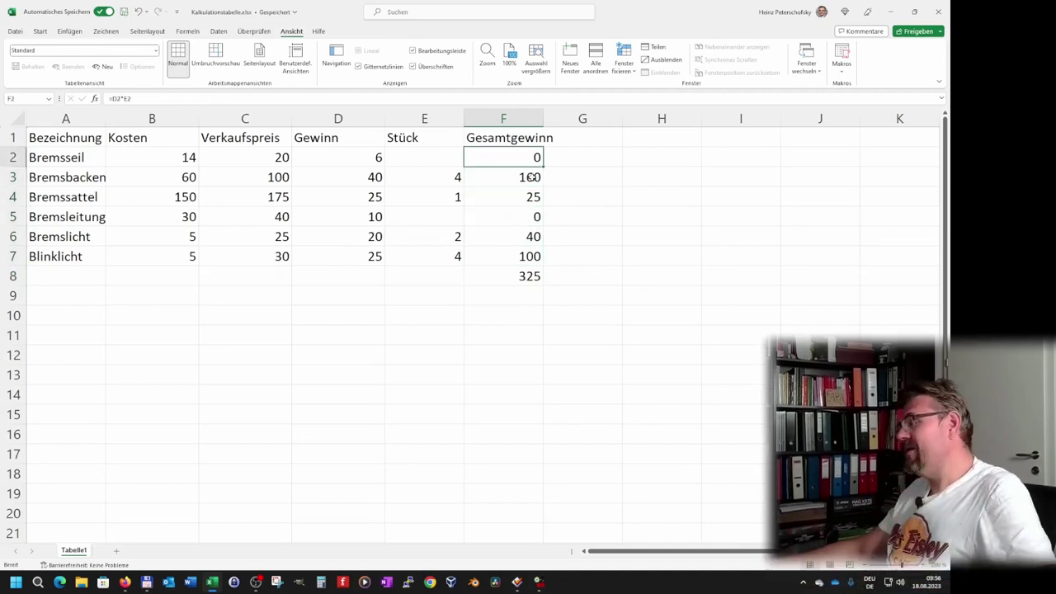
drag(503, 159, 504, 251)
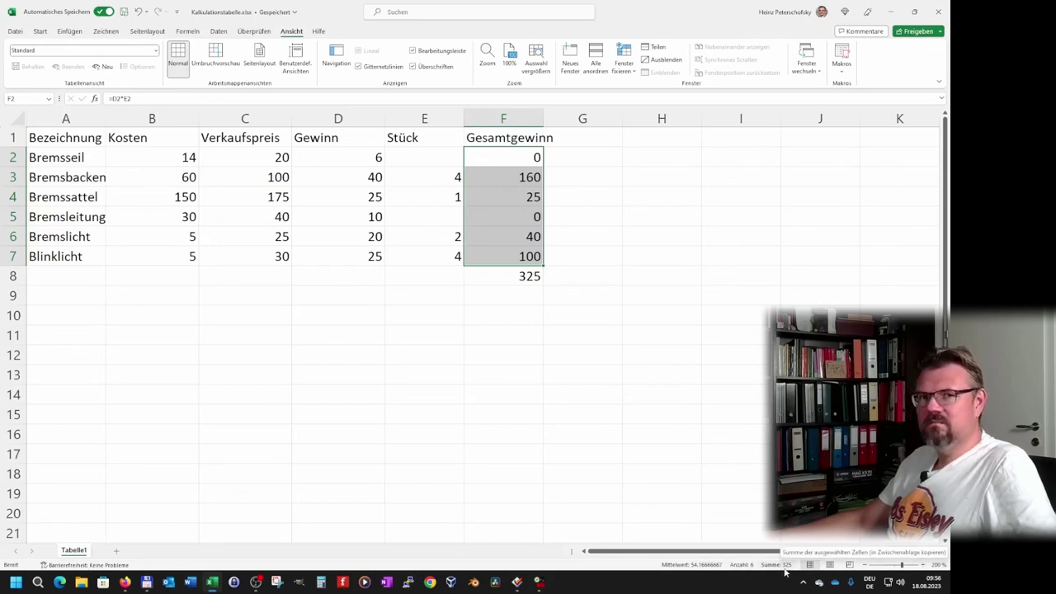
click(401, 359)
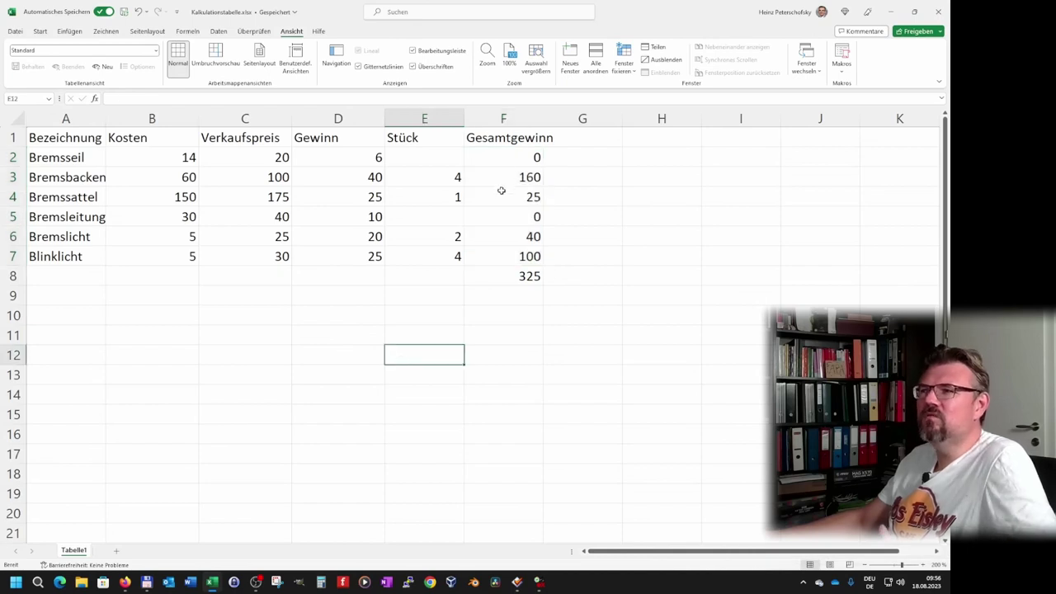
drag(501, 159, 502, 255)
click(389, 378)
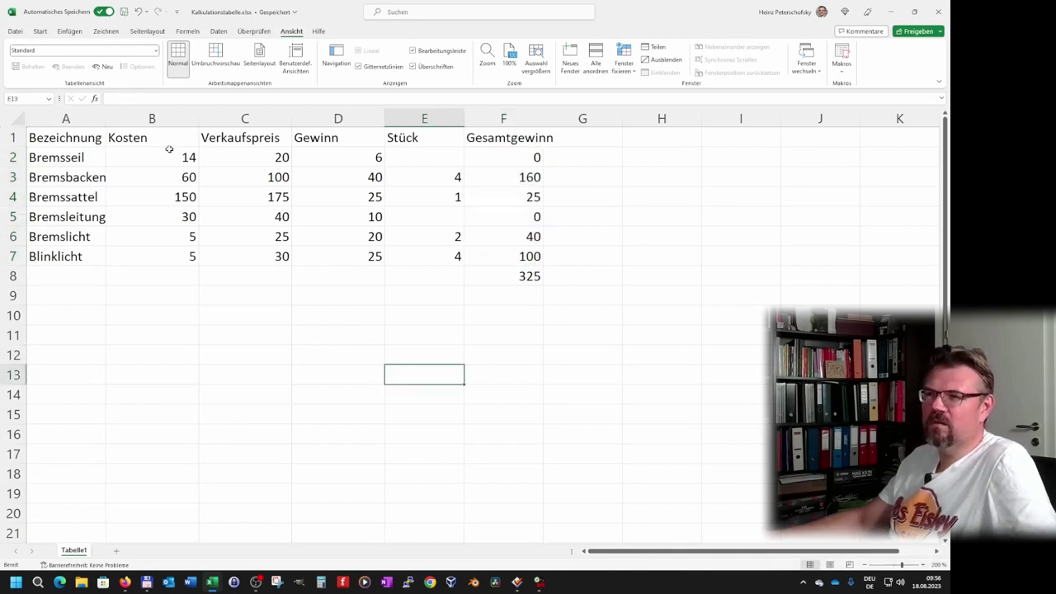
drag(168, 155, 176, 253)
drag(513, 159, 513, 254)
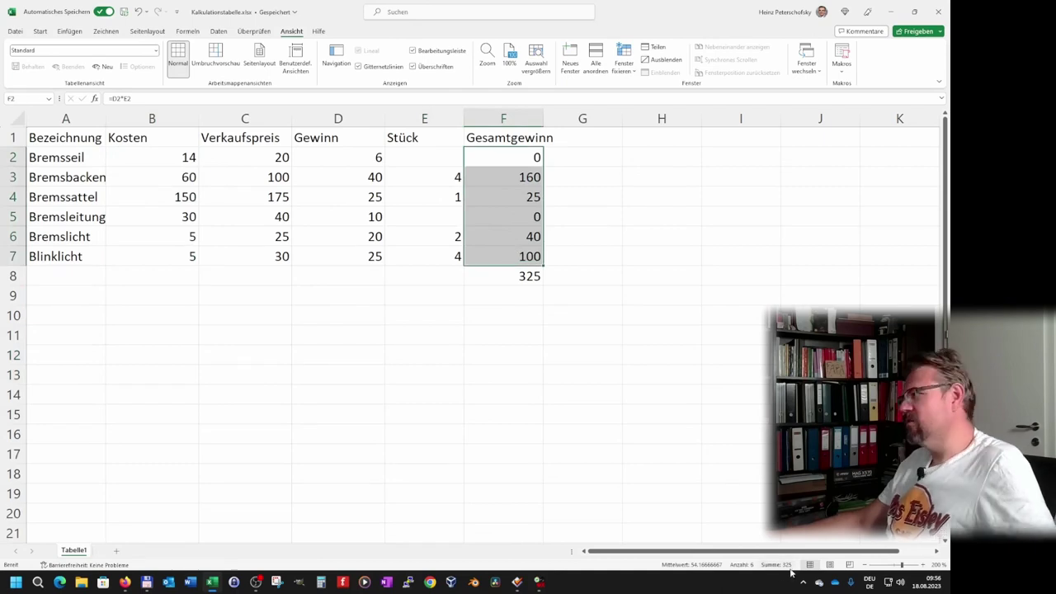
click(661, 435)
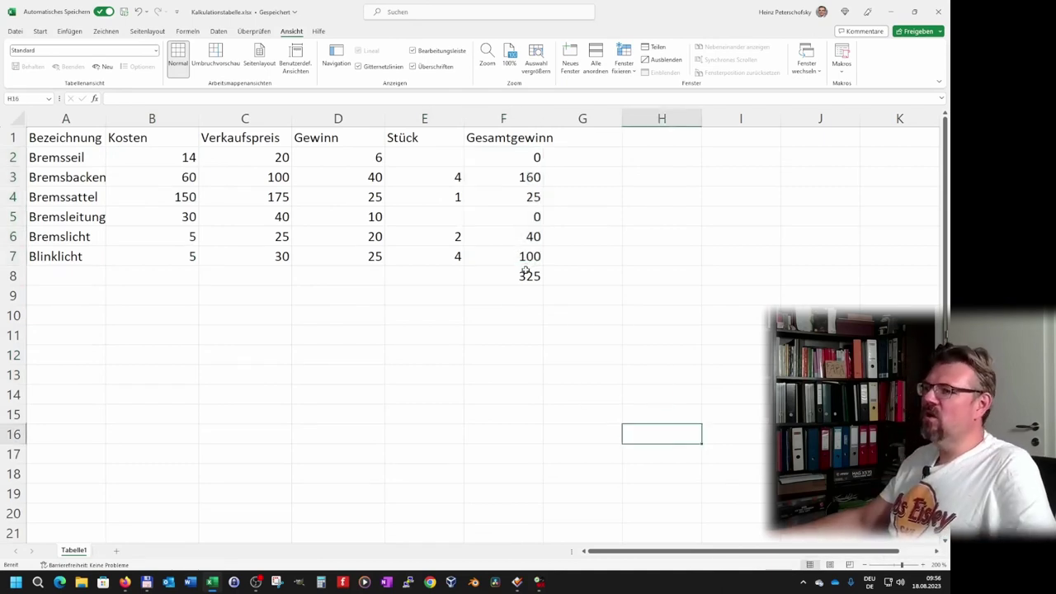
click(524, 274)
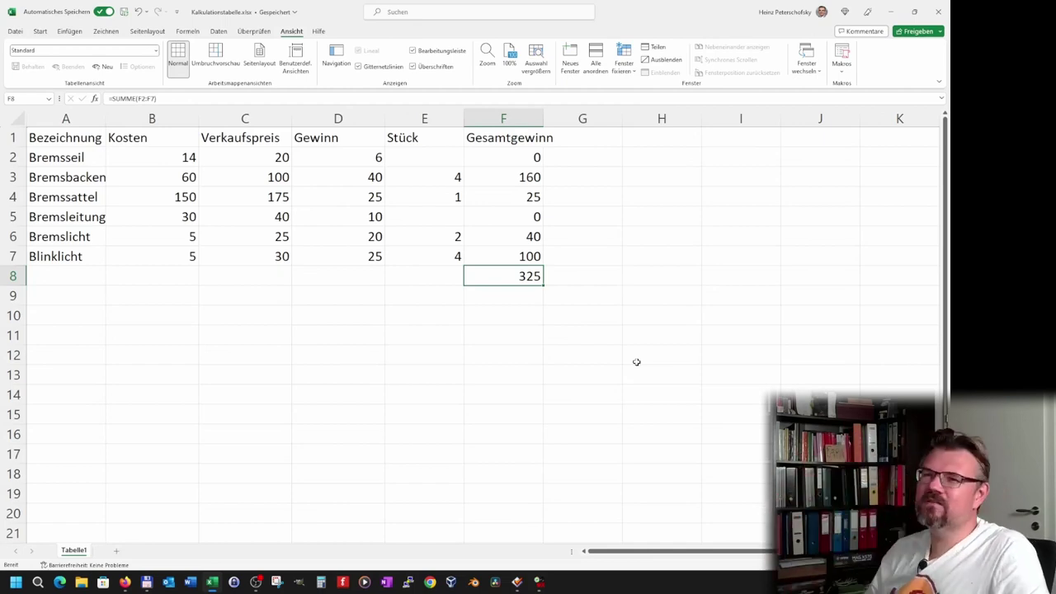
click(13, 275)
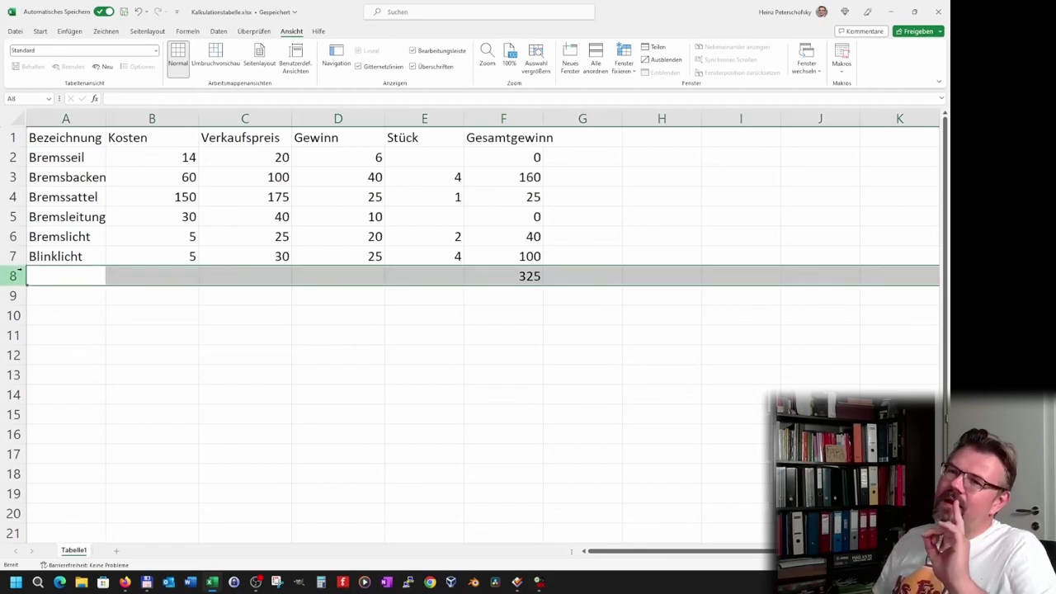
click(152, 329)
click(9, 277)
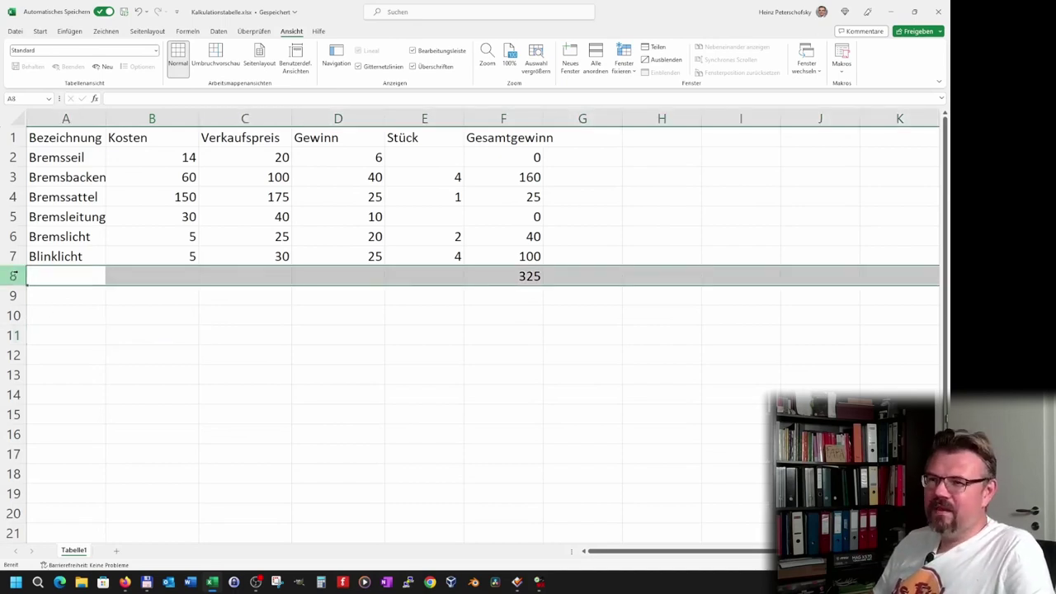
right_click(22, 277)
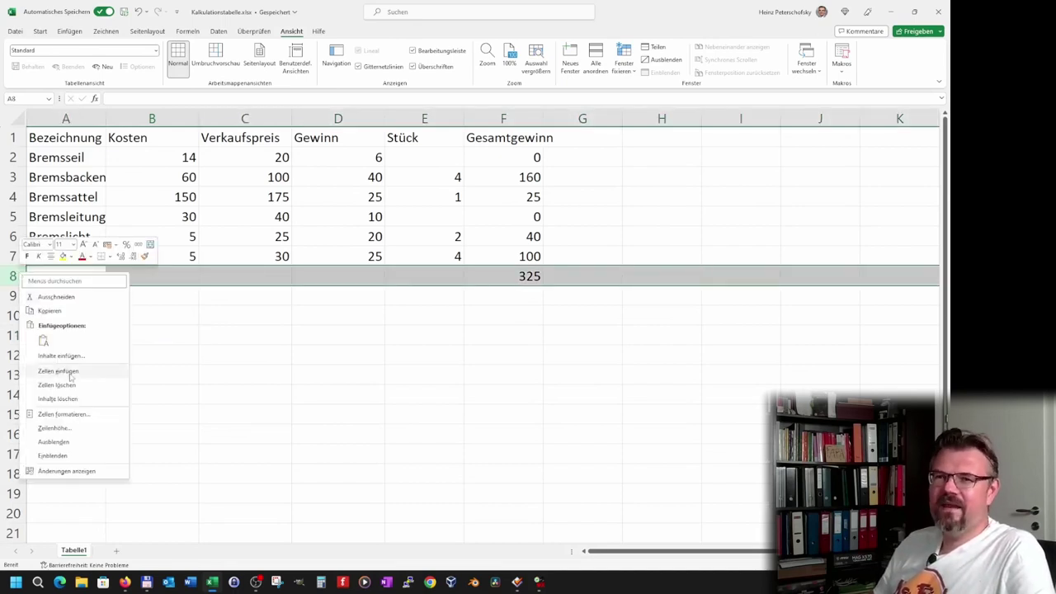
key(Escape)
click(235, 120)
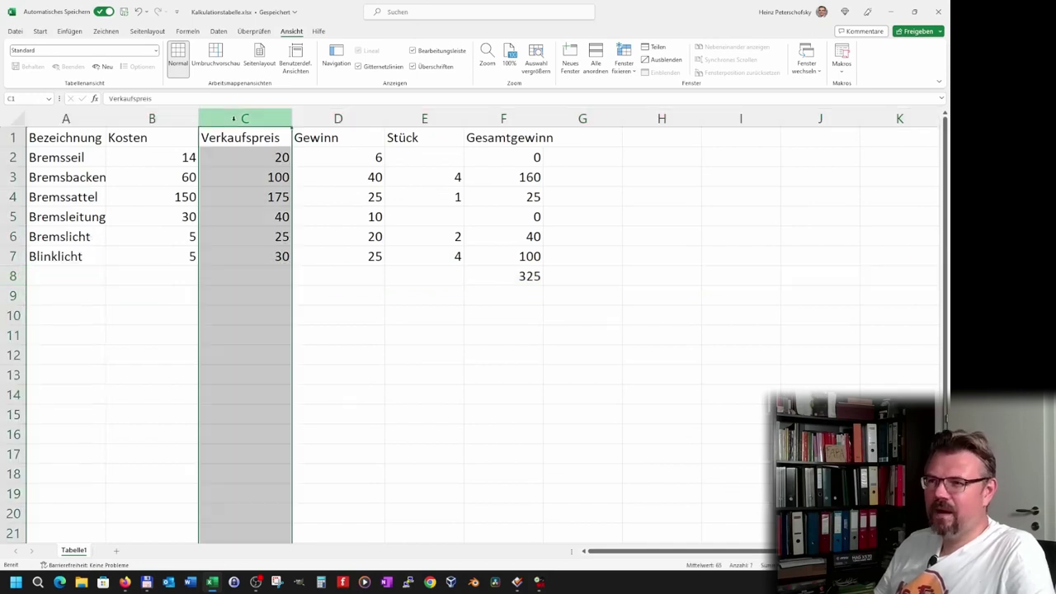
right_click(237, 124)
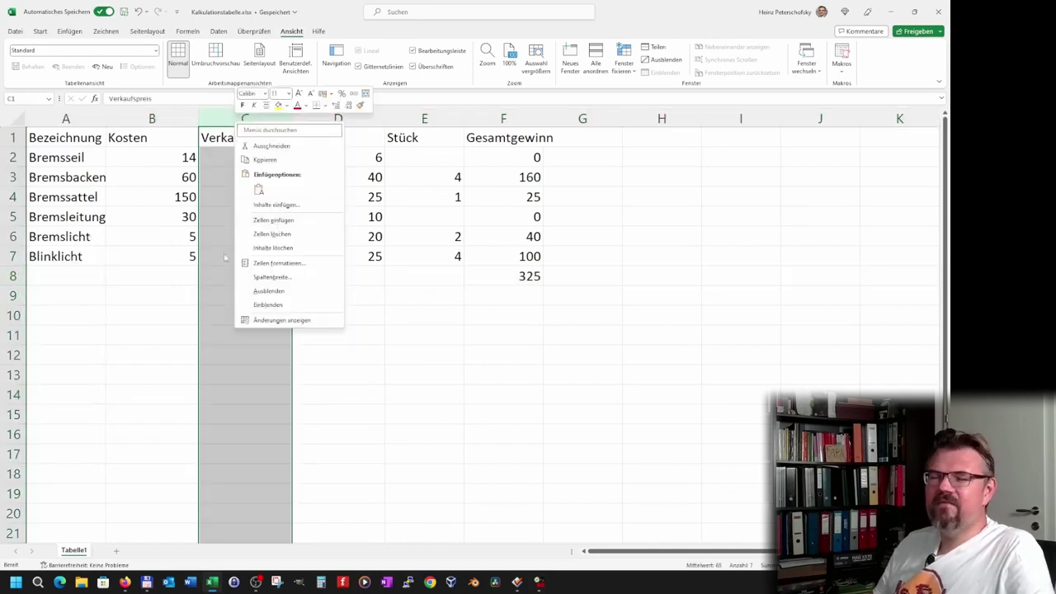
key(Escape)
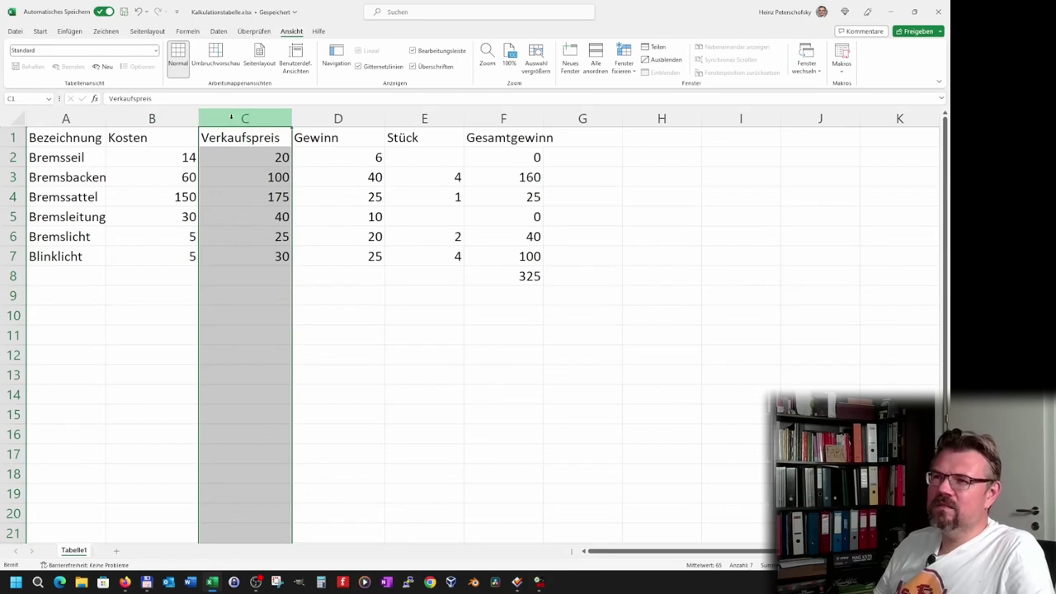
right_click(232, 118)
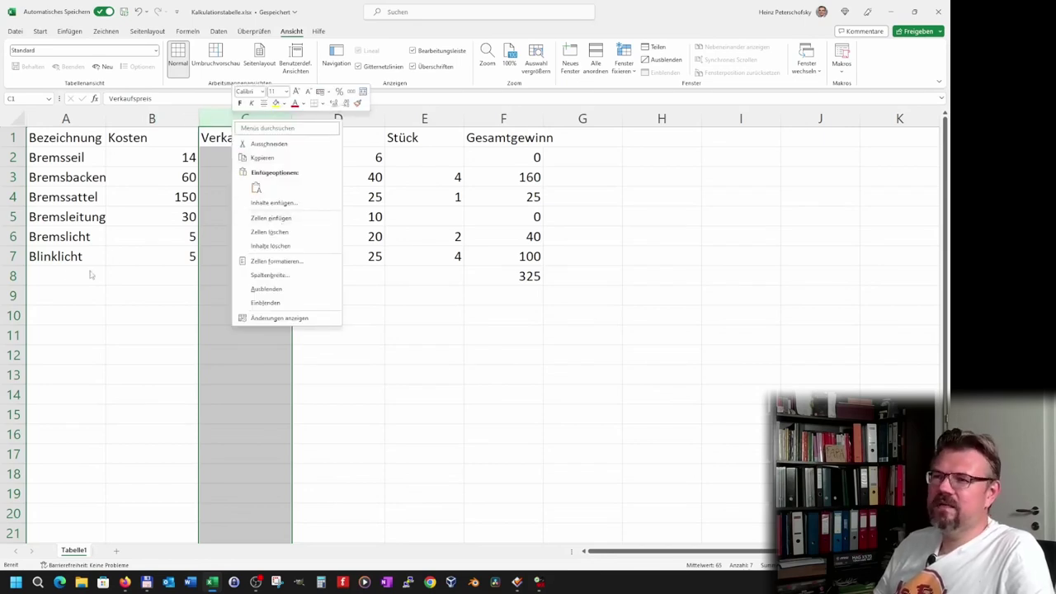
click(25, 278)
click(26, 277)
right_click(27, 276)
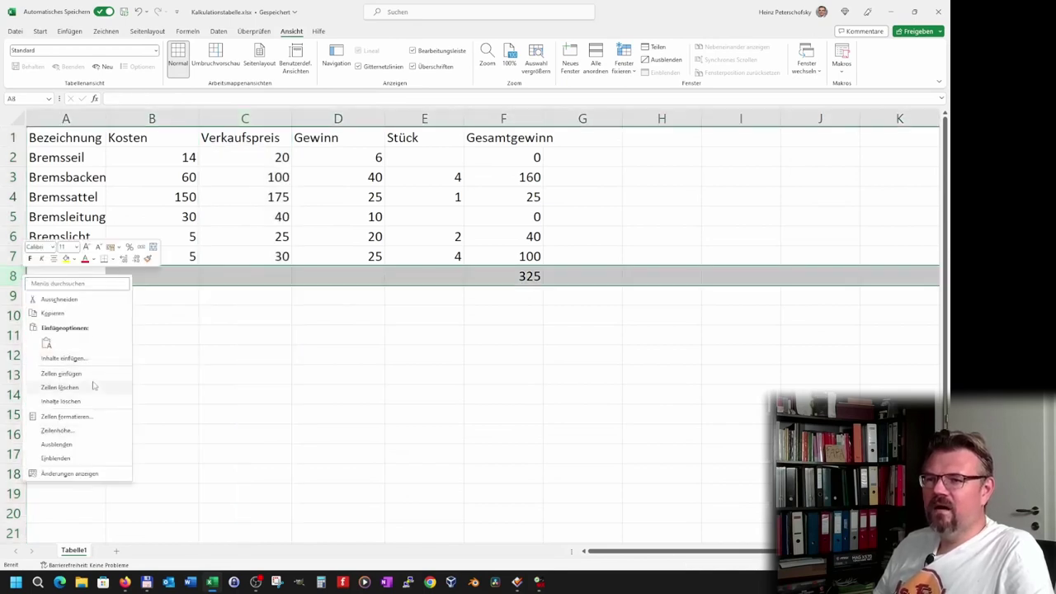
click(317, 327)
click(289, 294)
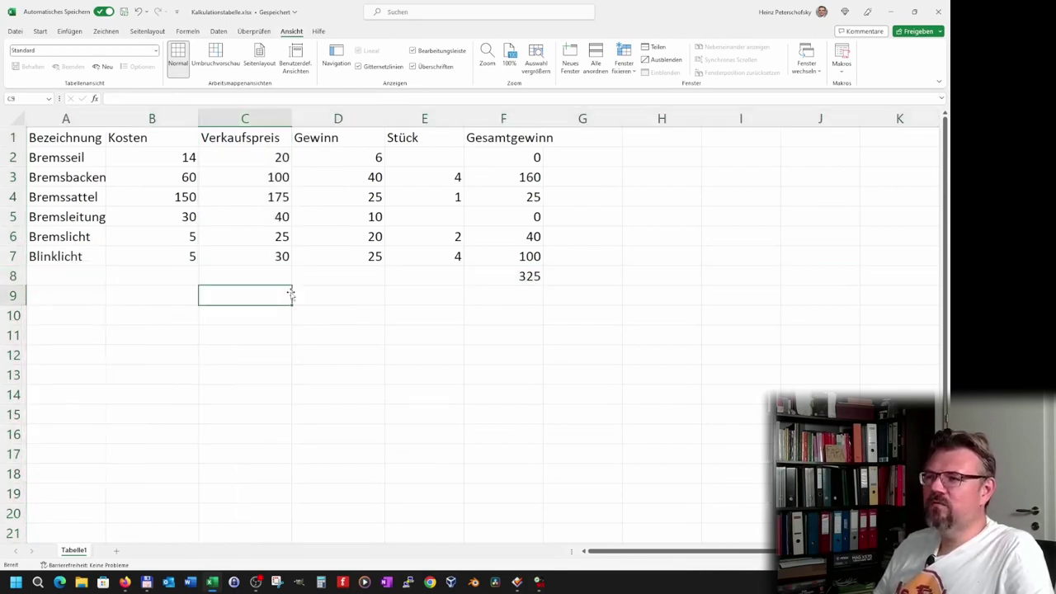
click(276, 276)
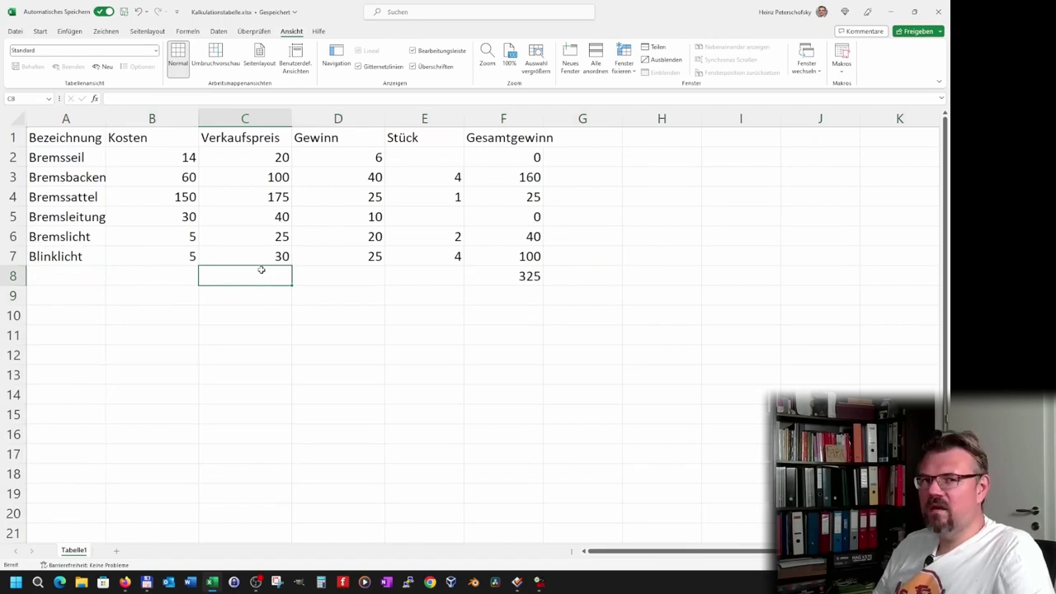
Step: Insert a whole new row at row 8 via Zellen einfügen on C8
right_click(262, 271)
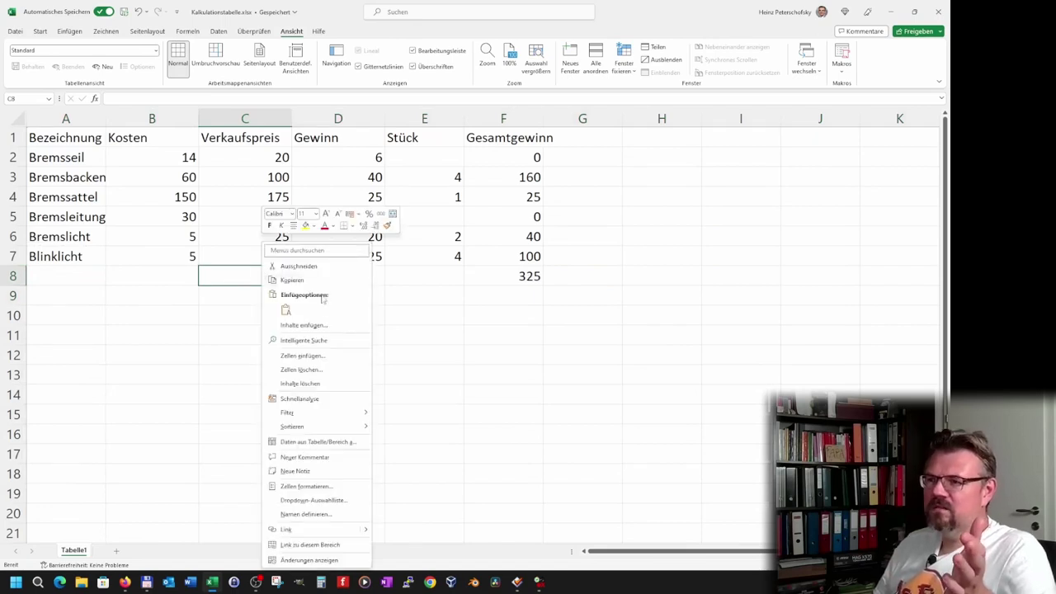
click(329, 357)
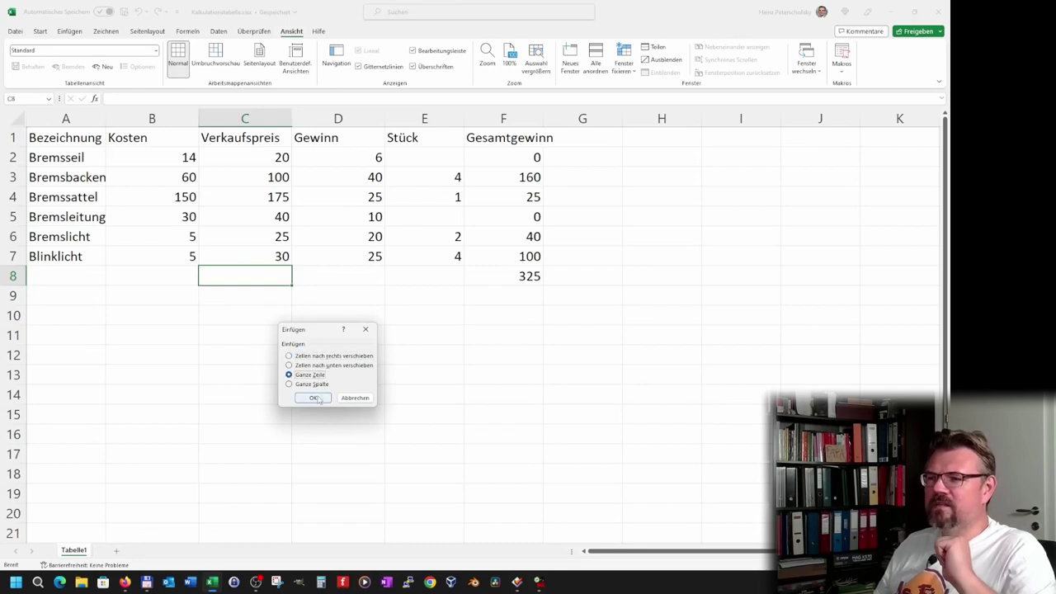
click(315, 398)
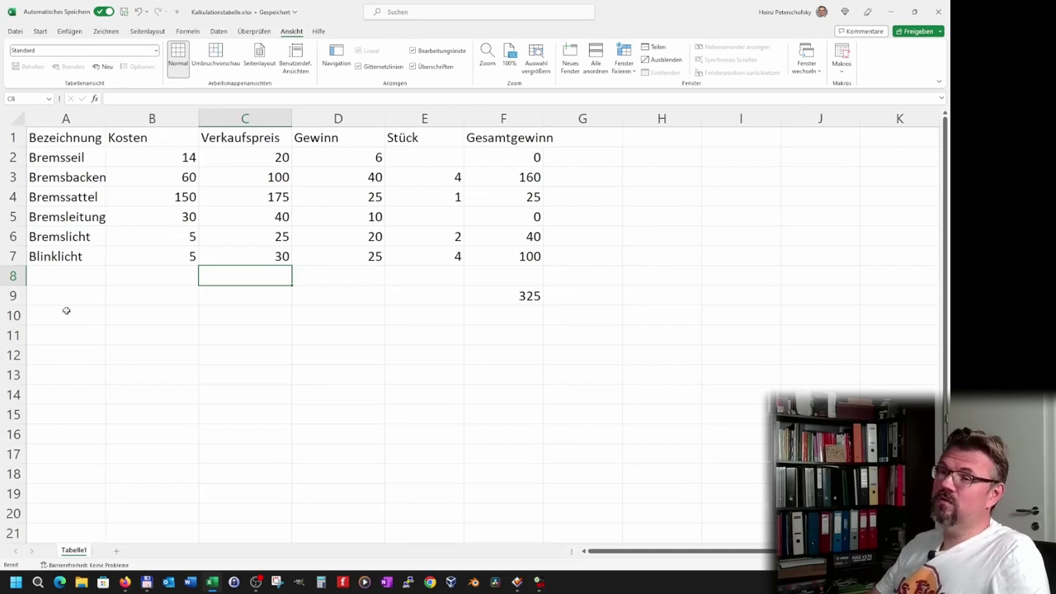
Step: Enter Standlicht in row 8 with cost 5, price 10 and 2 pieces
click(38, 275)
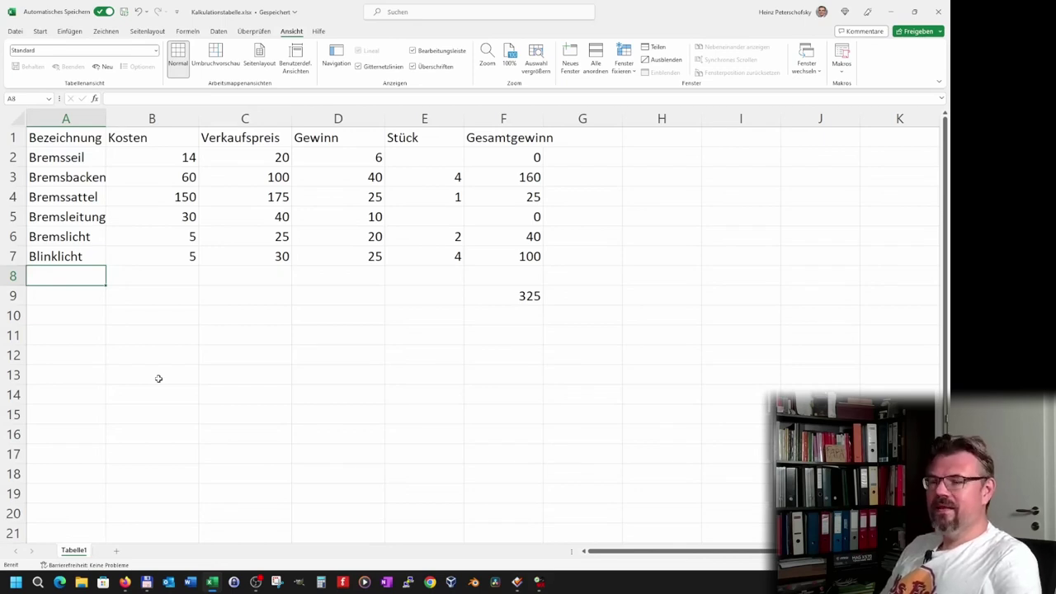
text(Standlicht)
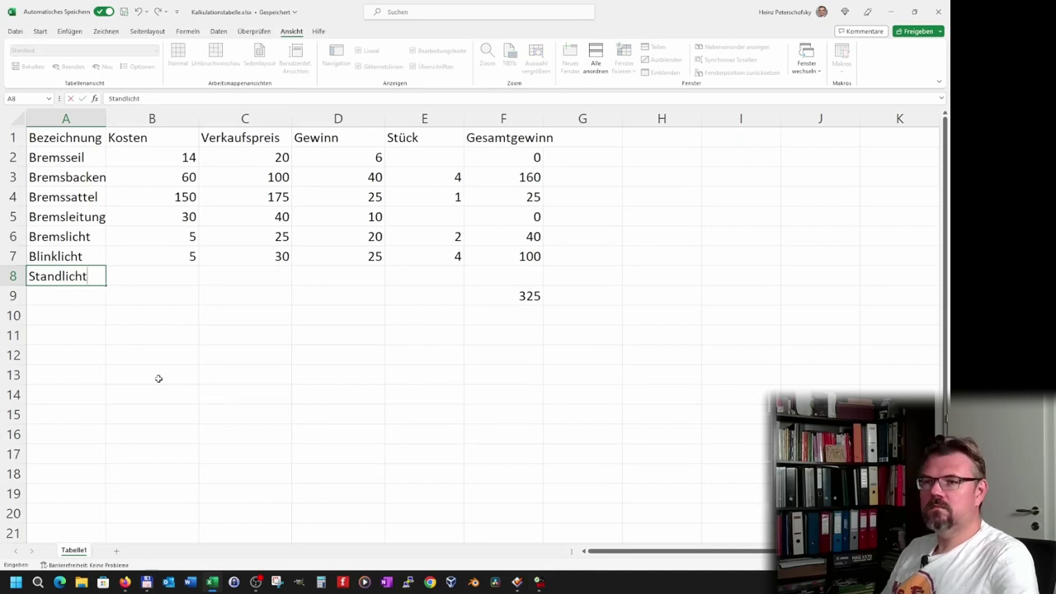
key(Return)
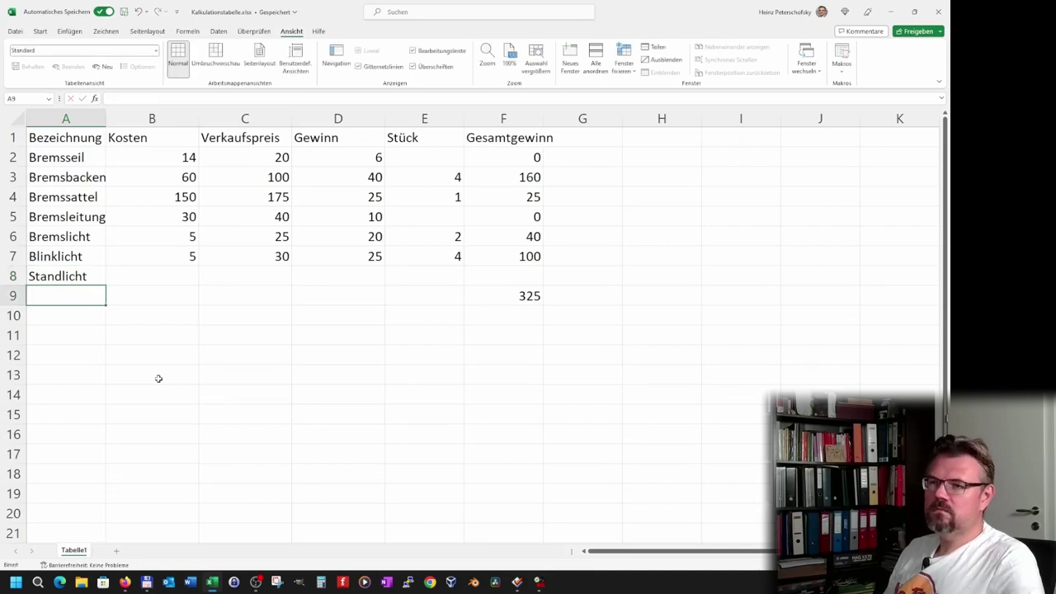
key(Up)
key(Right)
text(5)
key(Right)
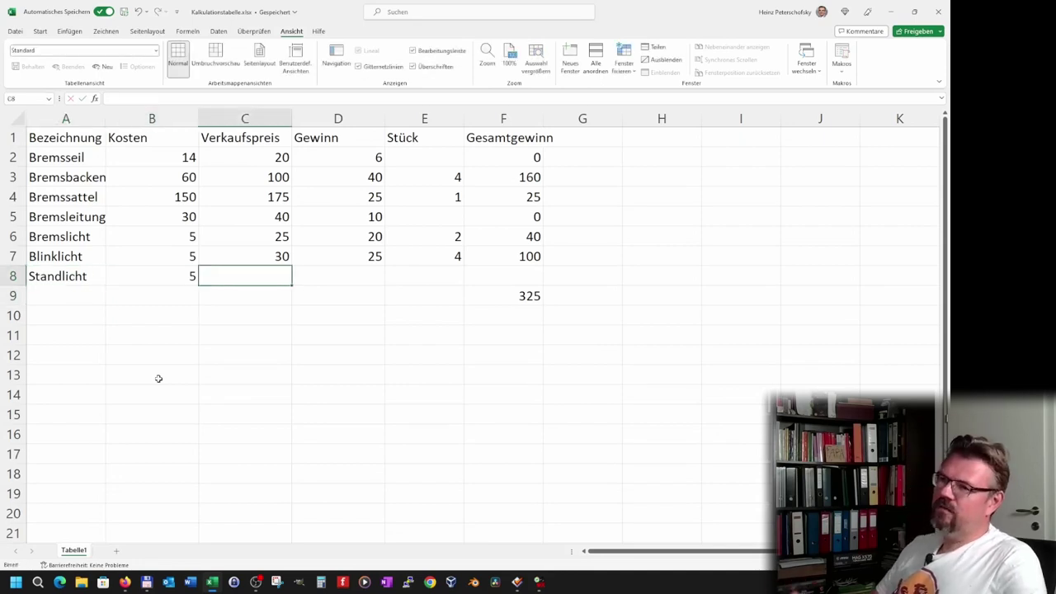
text(10)
key(Return)
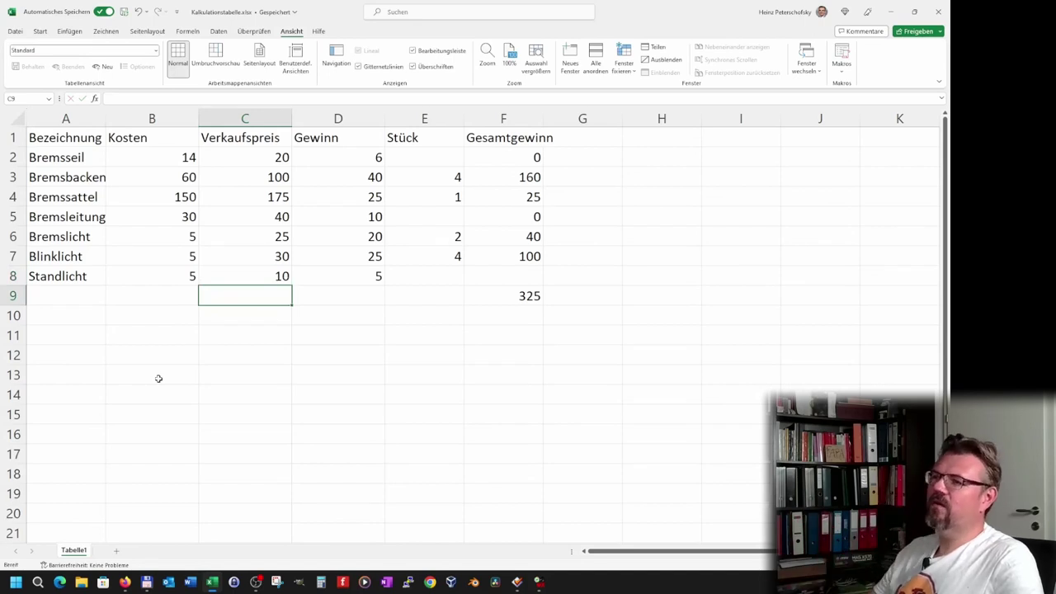
click(450, 275)
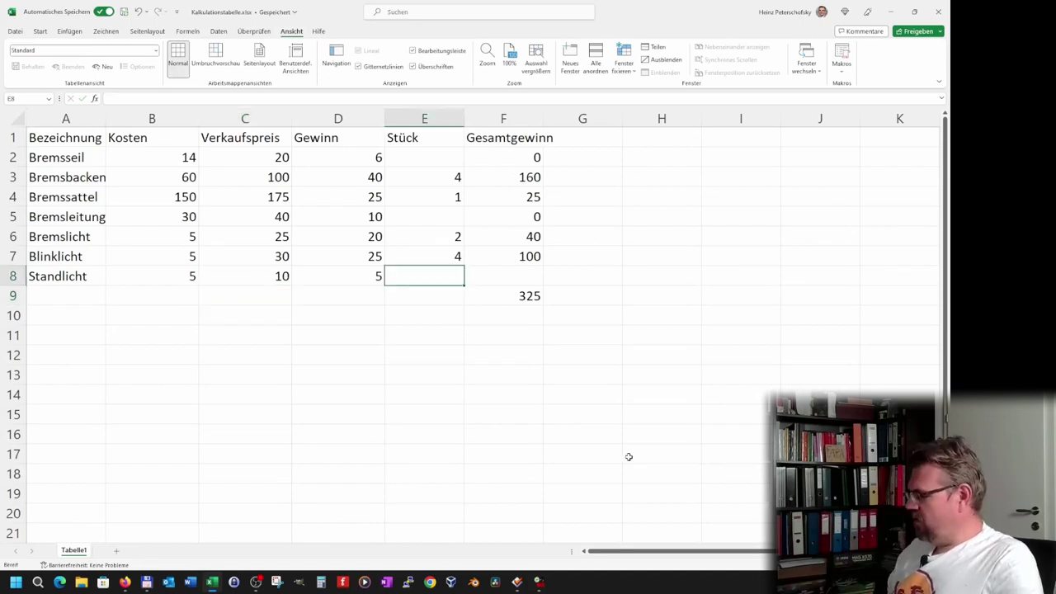
text(2)
key(Return)
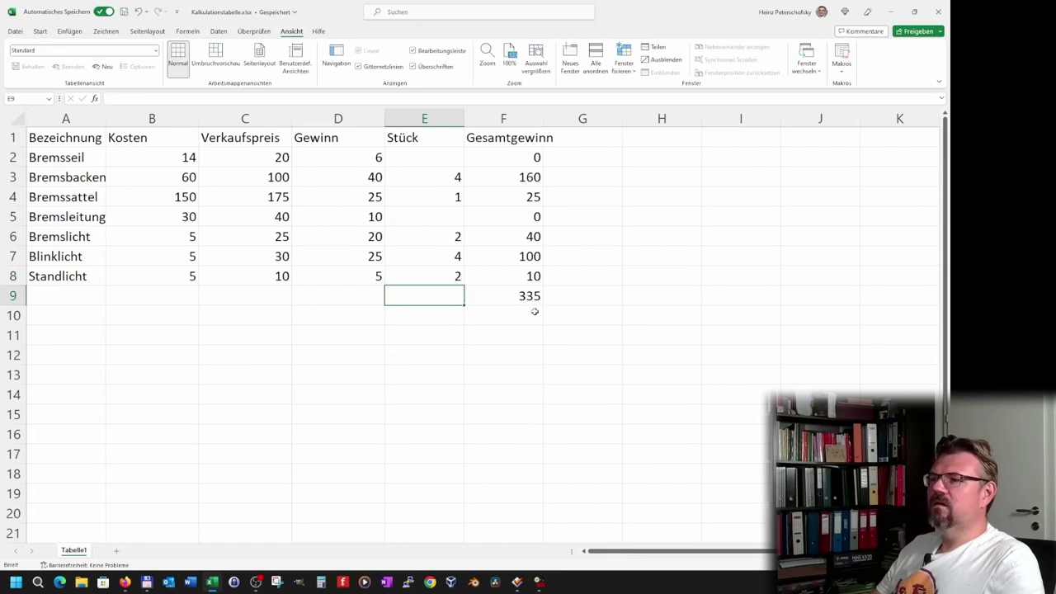
Step: Check that F9's =SUMME(F2:F8) total now includes row 8 and reads 335
click(521, 299)
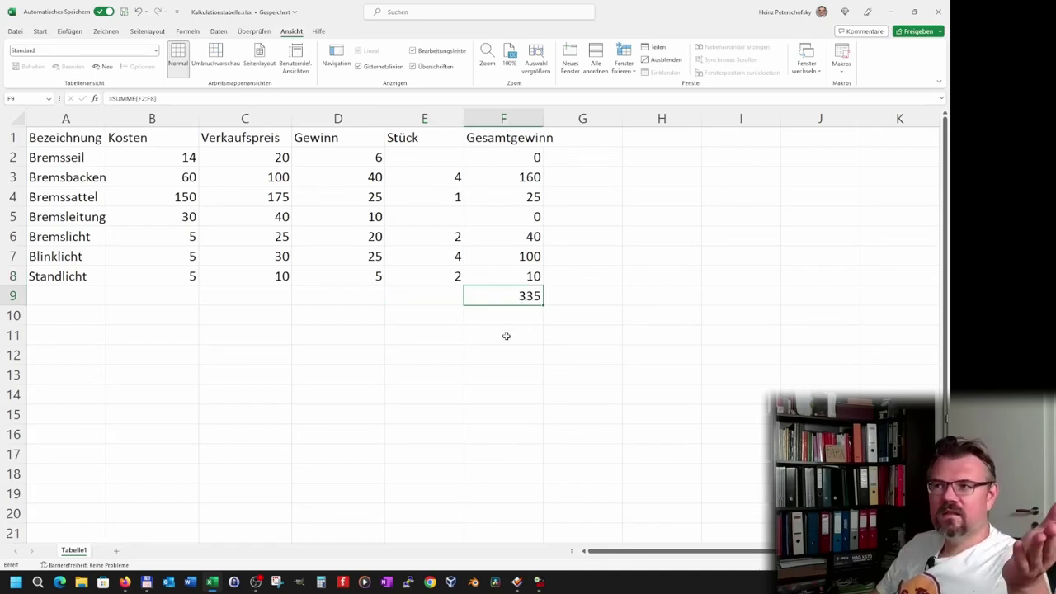
click(134, 100)
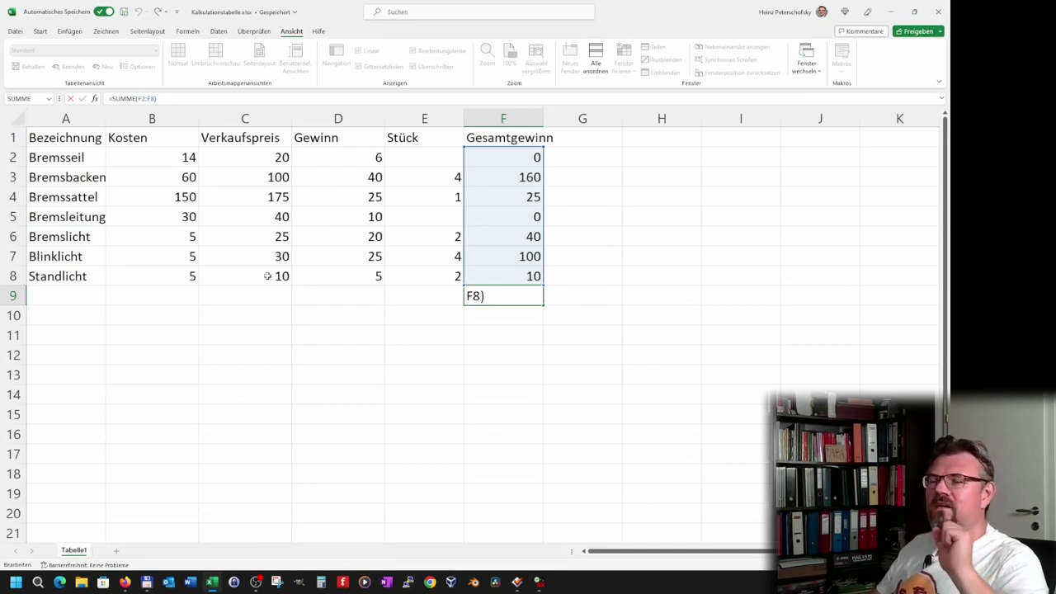
click(339, 374)
click(506, 297)
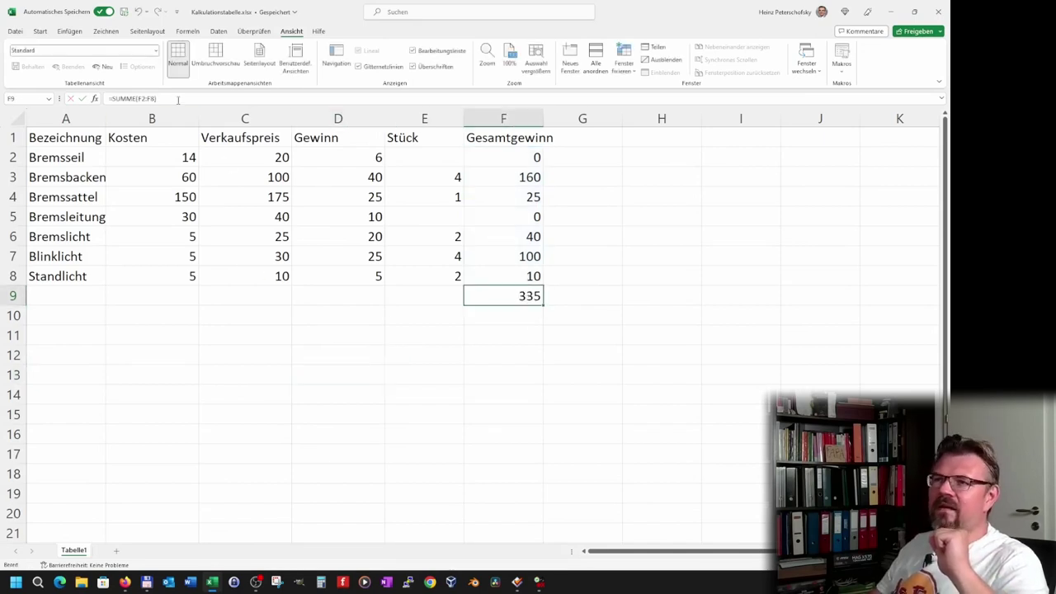
click(125, 98)
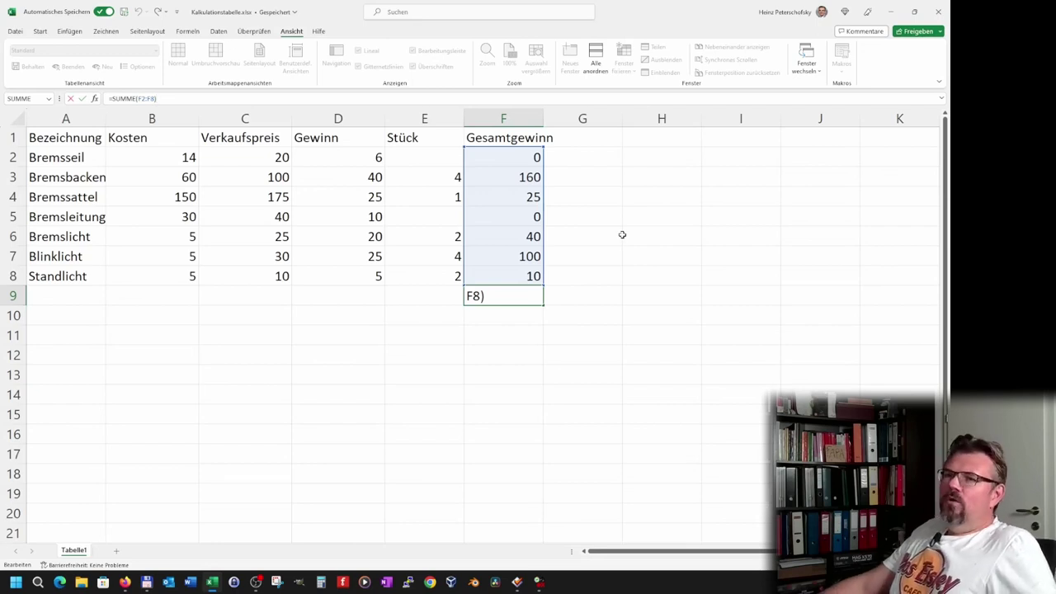
click(219, 349)
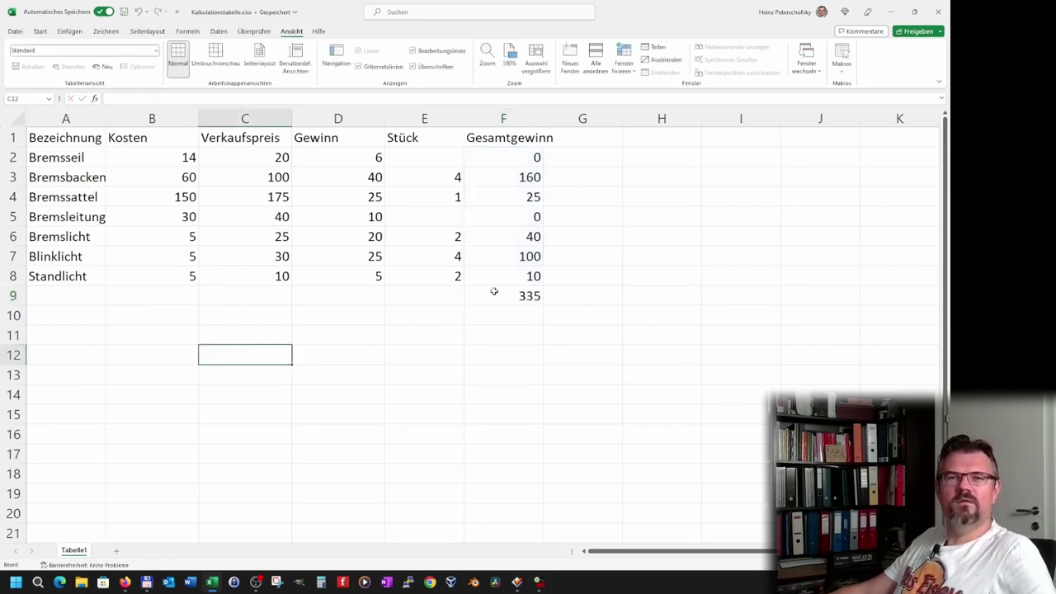
click(649, 159)
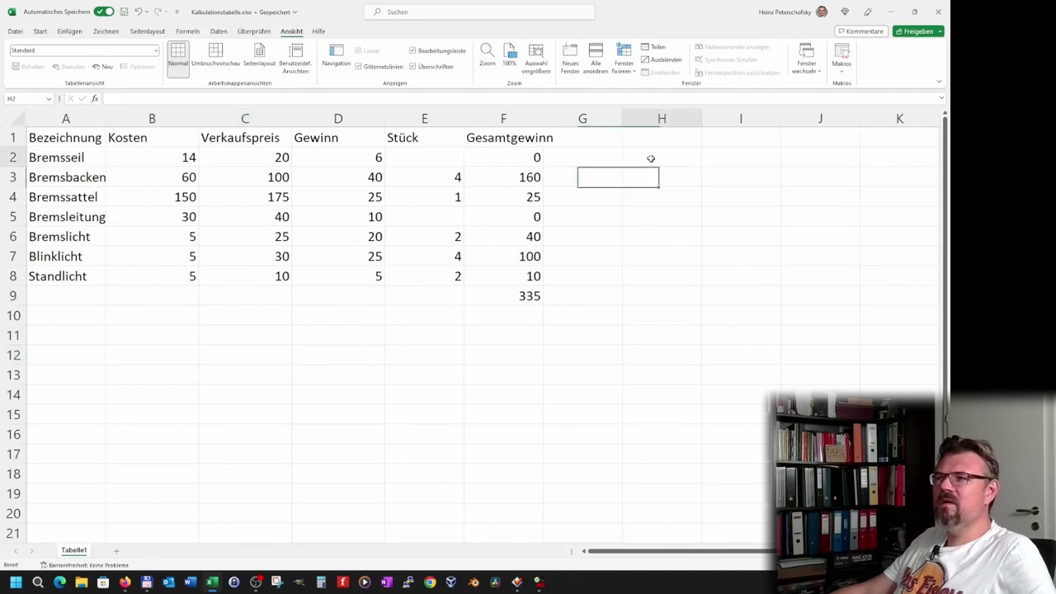
click(528, 297)
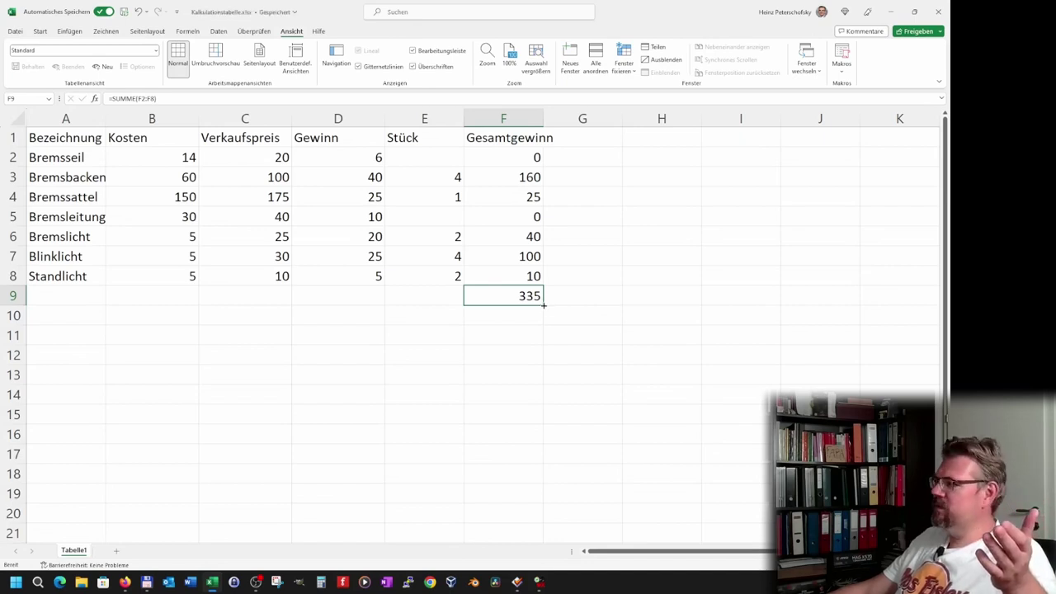
drag(541, 303, 144, 307)
click(206, 407)
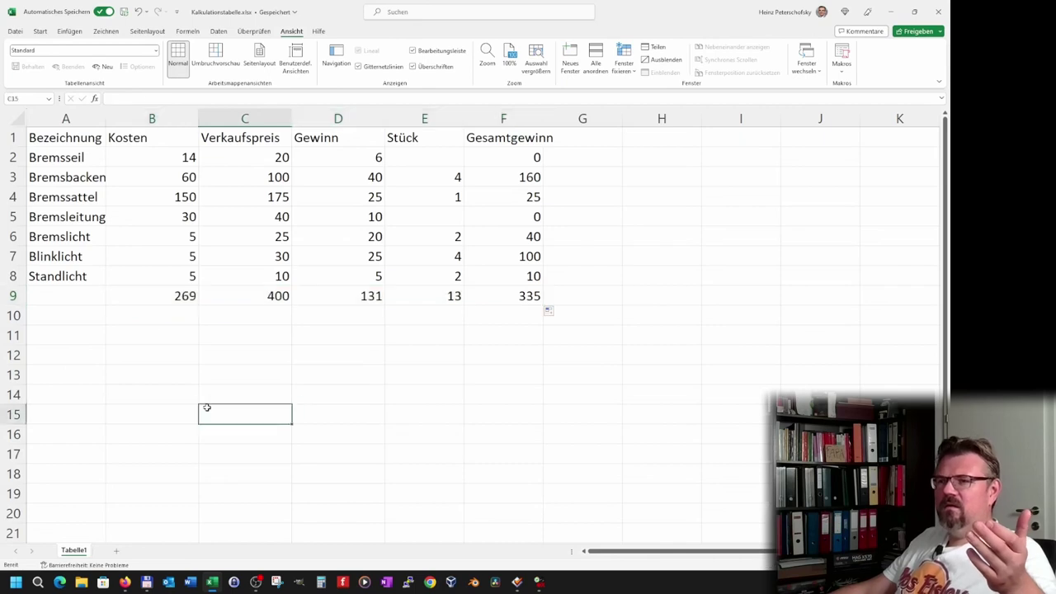
click(417, 295)
click(344, 290)
click(252, 298)
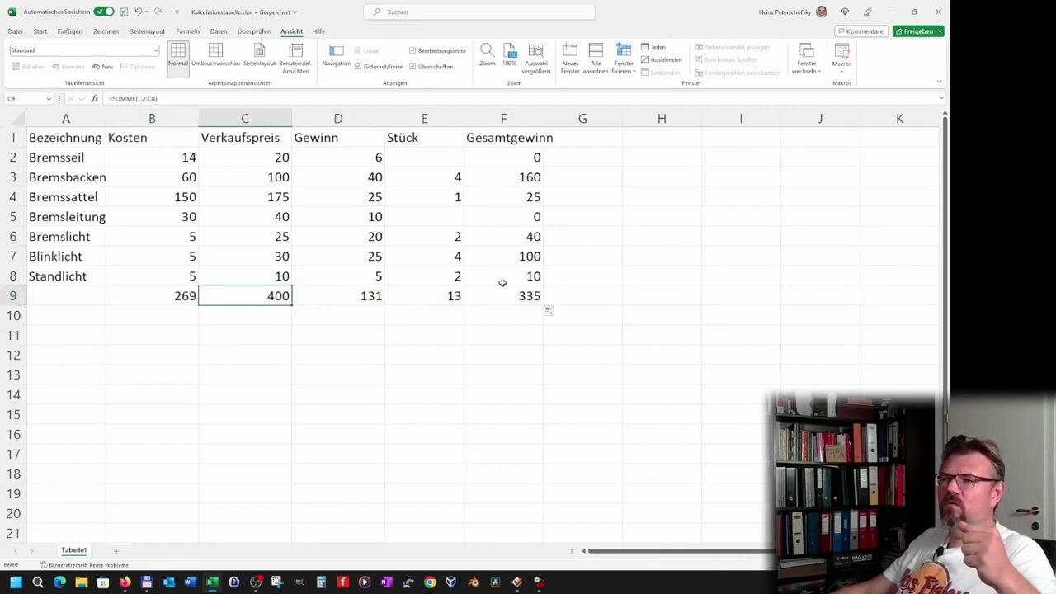
click(531, 297)
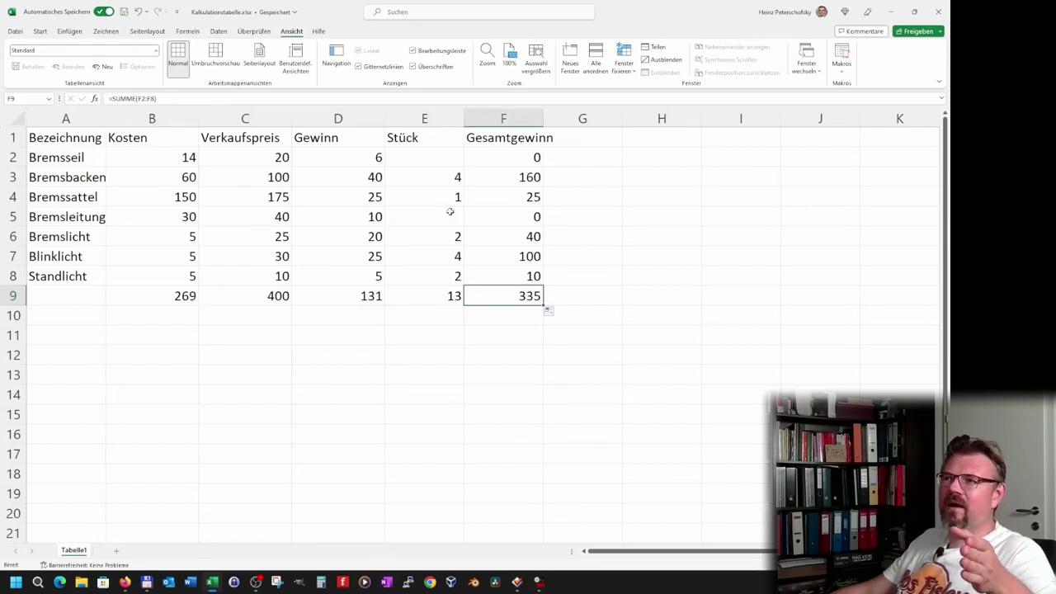
click(436, 295)
click(351, 296)
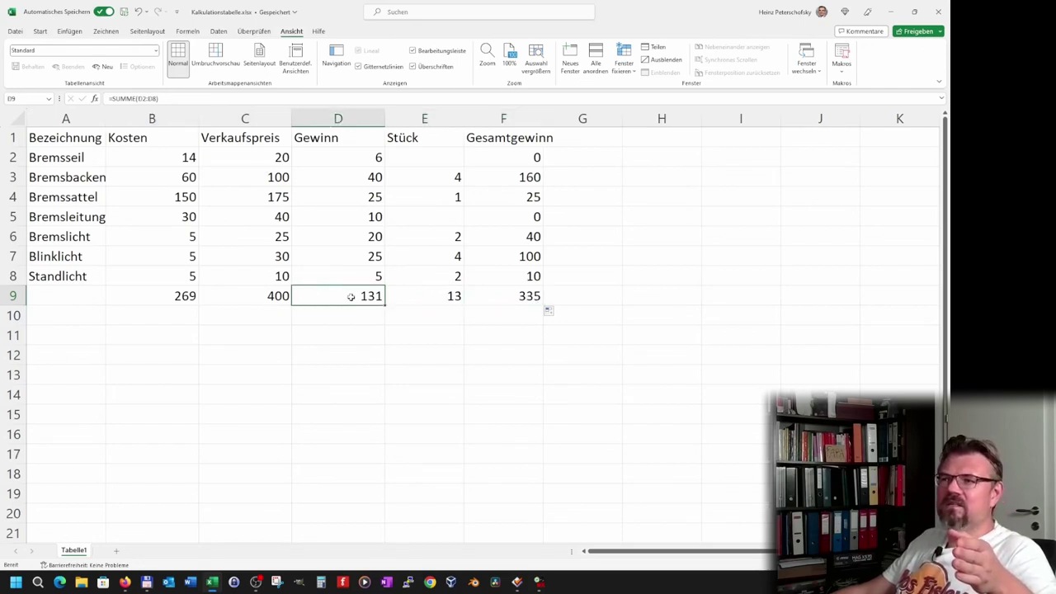
click(265, 302)
click(187, 300)
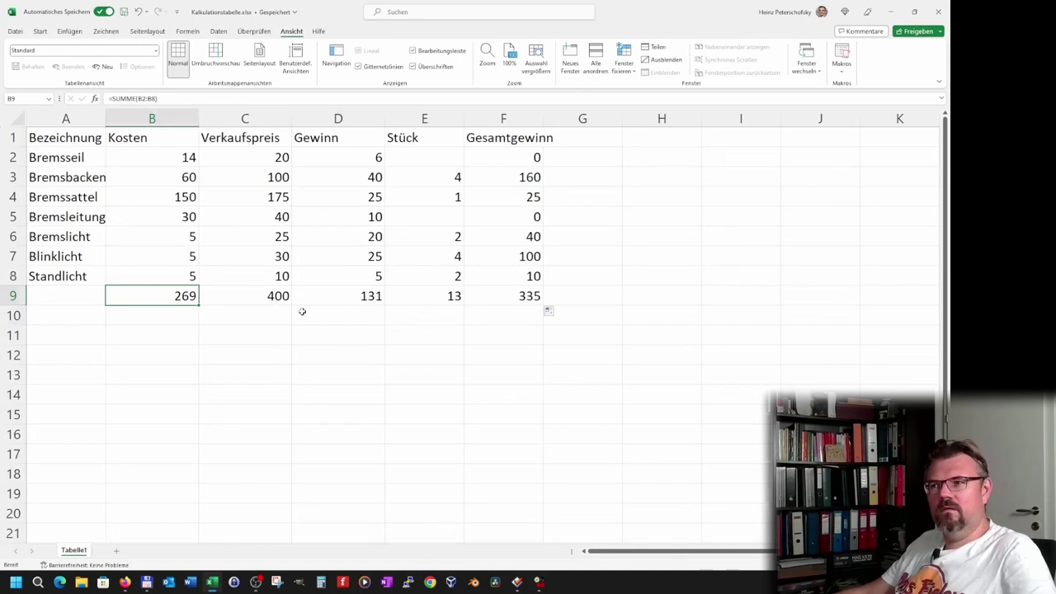
Step: Enter 1 in H2 and H3, and =SUMME(H2:H3) in H4
click(378, 323)
click(584, 298)
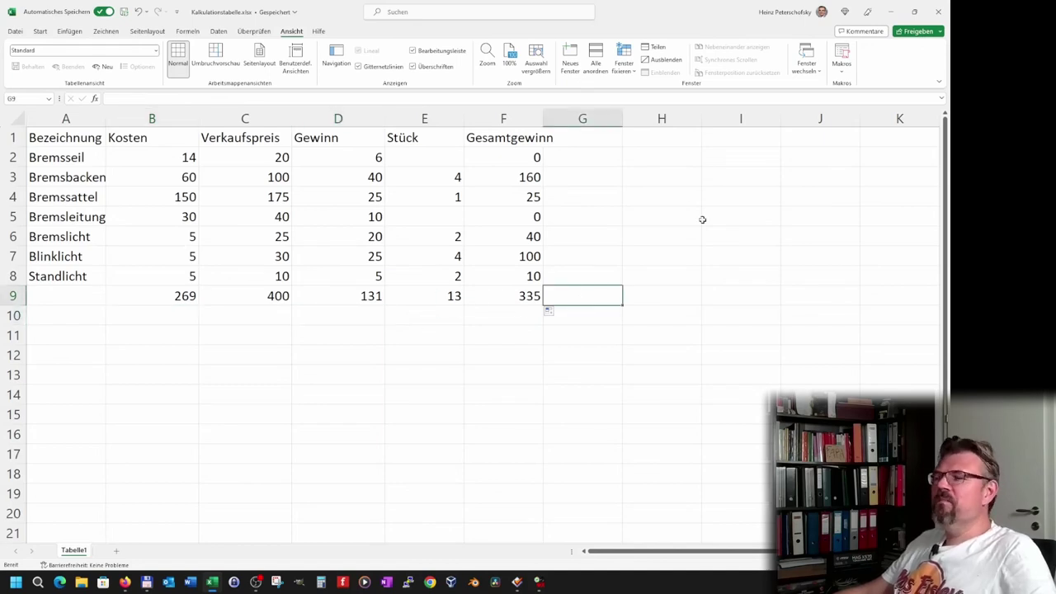
click(658, 180)
click(657, 162)
text(1)
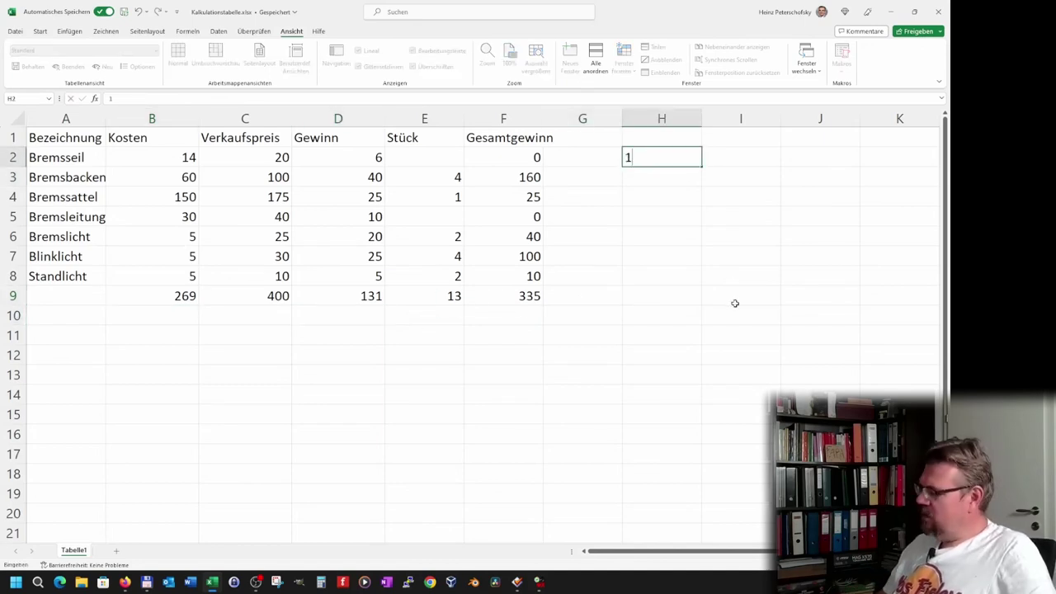
key(Return)
text(1)
key(Return)
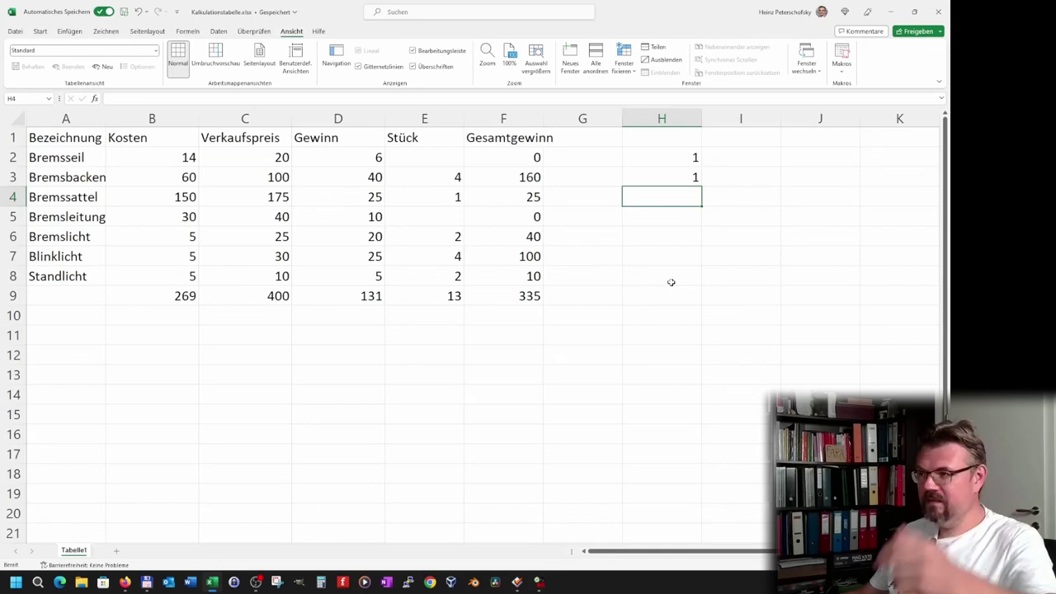
text(=)
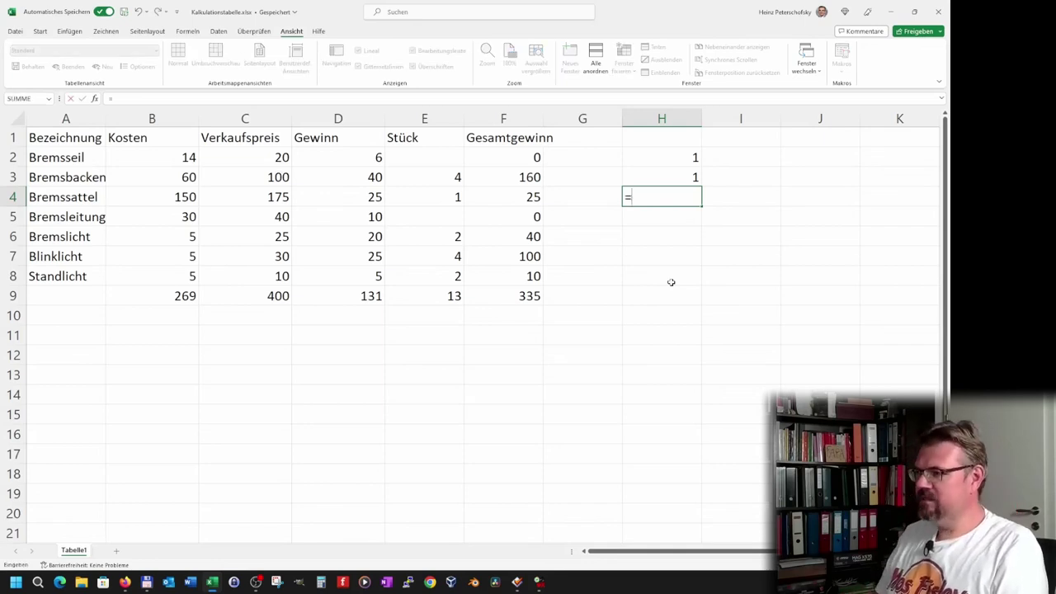
text(SUMME()
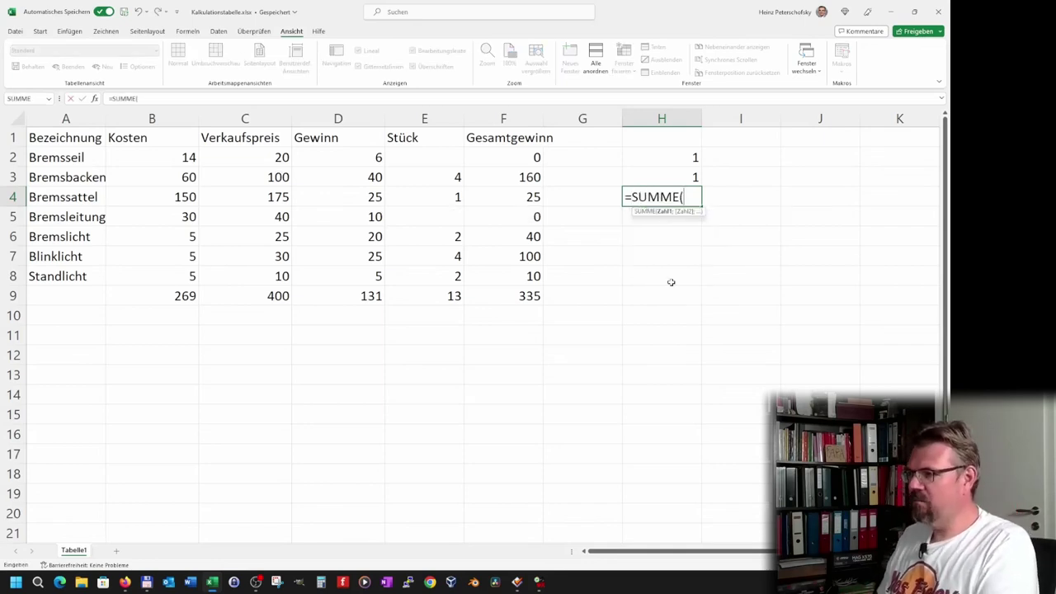
drag(679, 156, 679, 176)
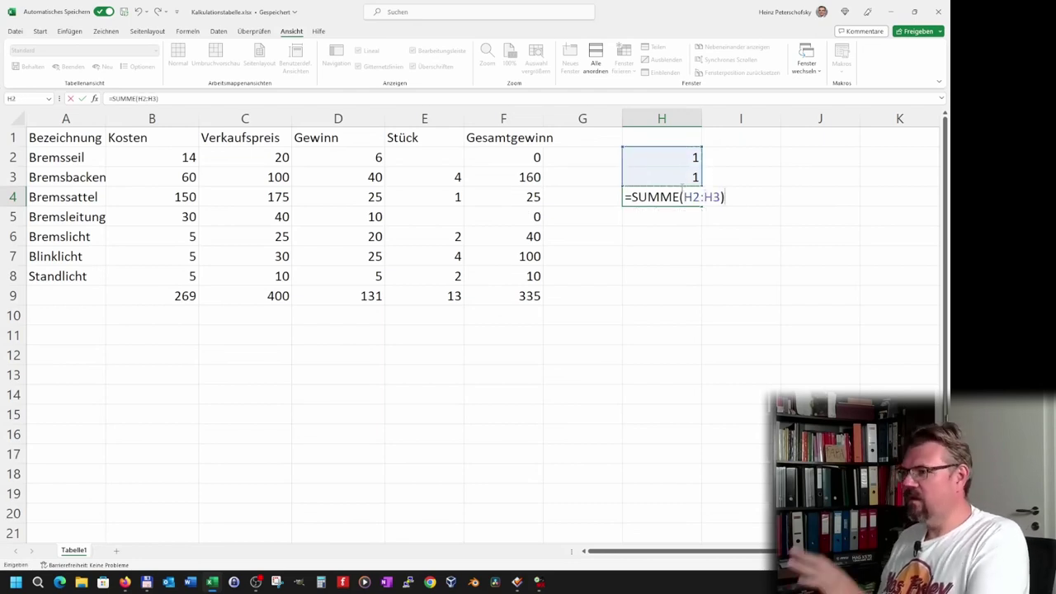
key(Return)
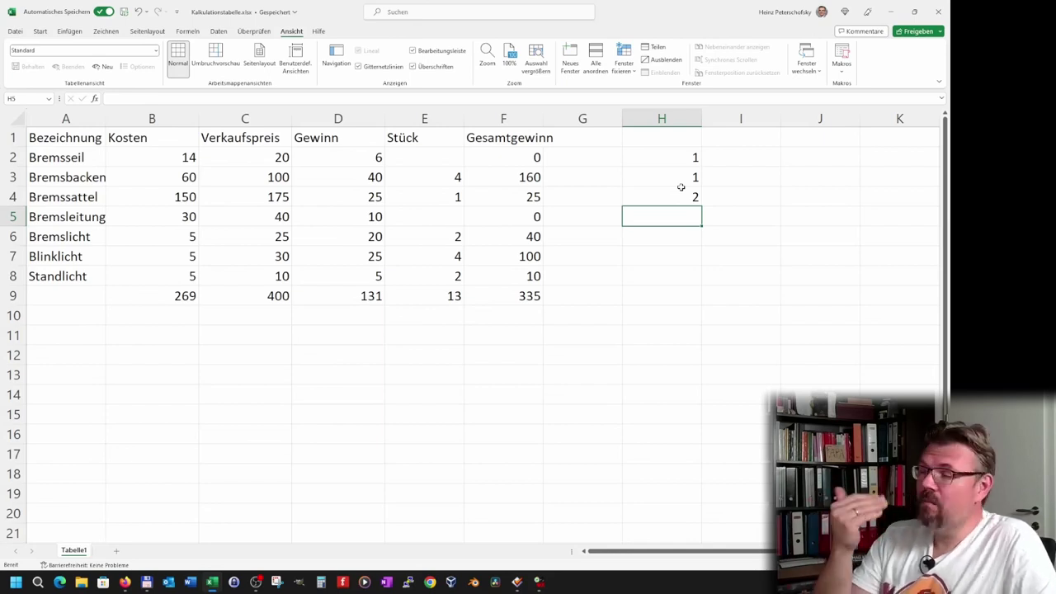
Step: Review H4's formula and fill it down to H5, showing 3
click(677, 193)
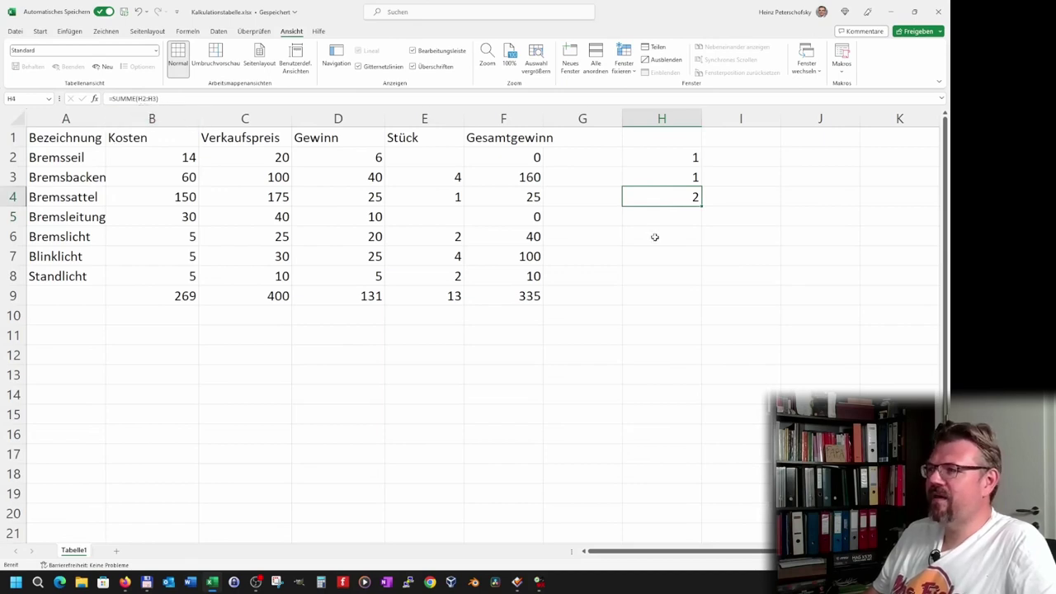
drag(678, 162, 677, 177)
click(677, 196)
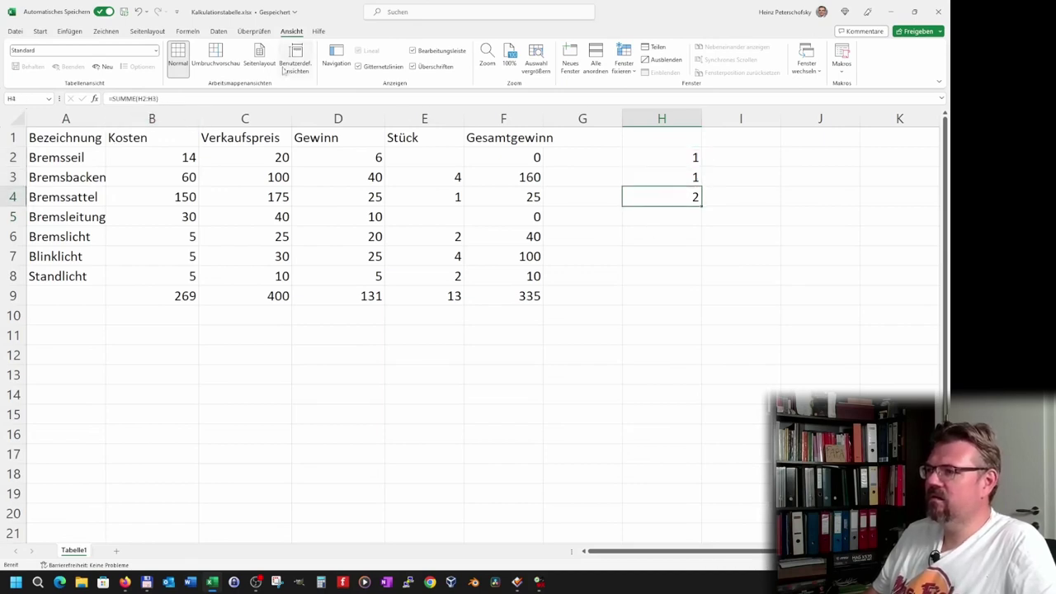
click(175, 98)
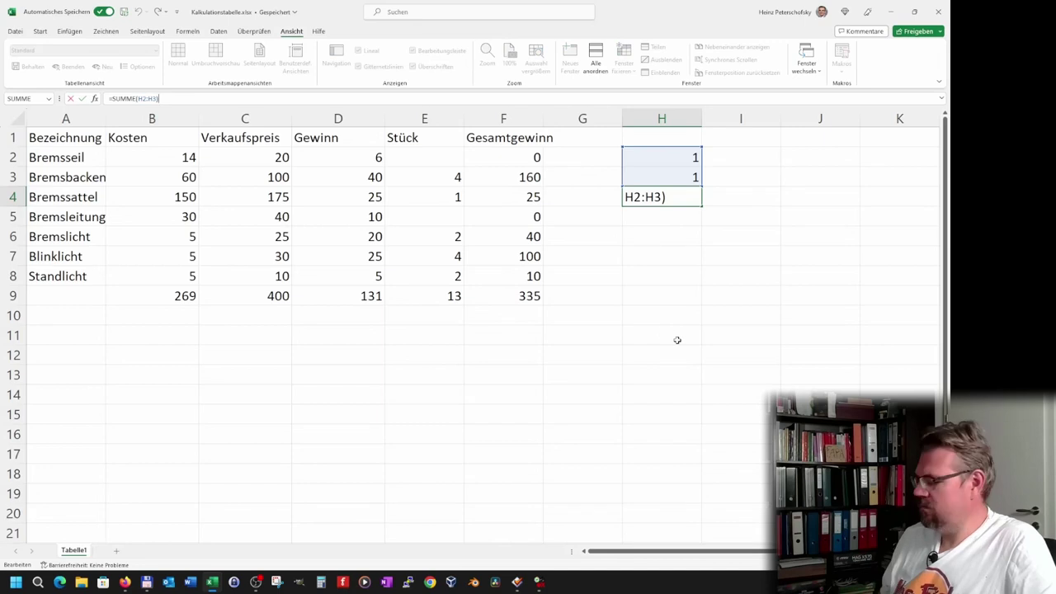
key(Return)
click(646, 203)
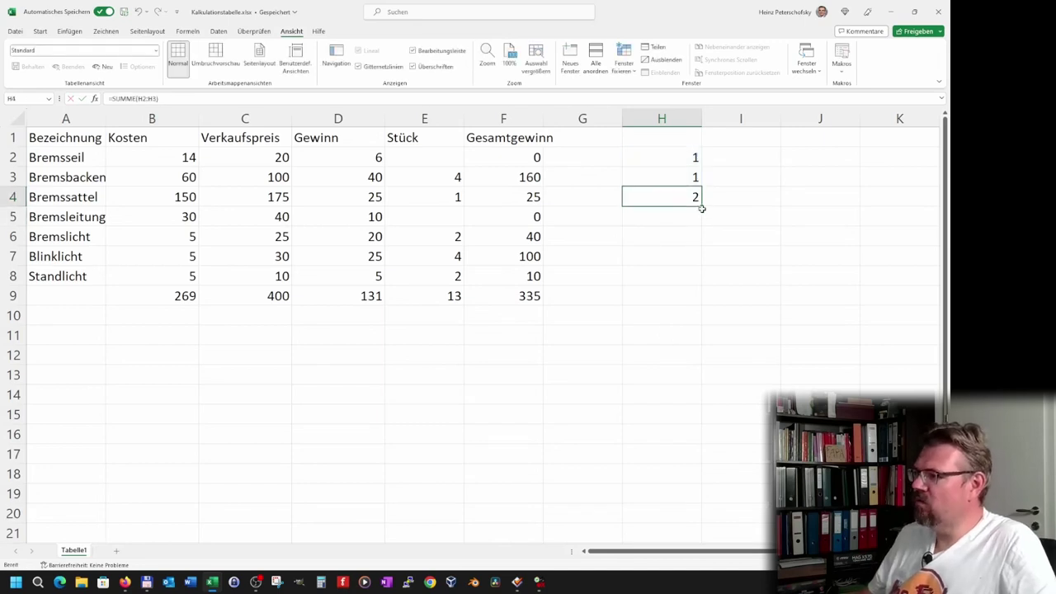
drag(702, 208, 702, 226)
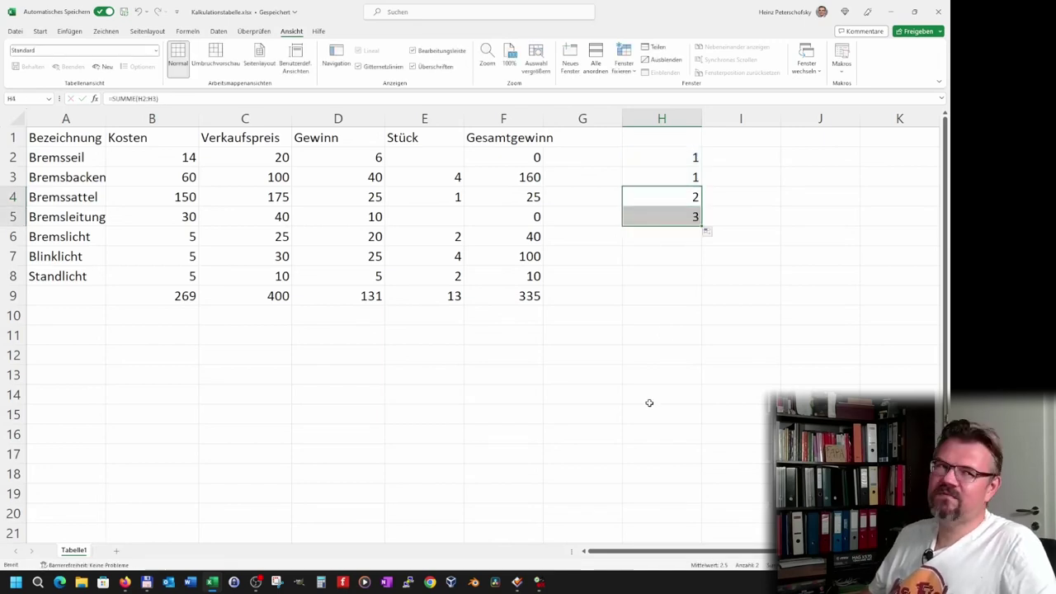
Step: Check H5's shifted formula, then fill it down to H10
click(649, 401)
click(678, 213)
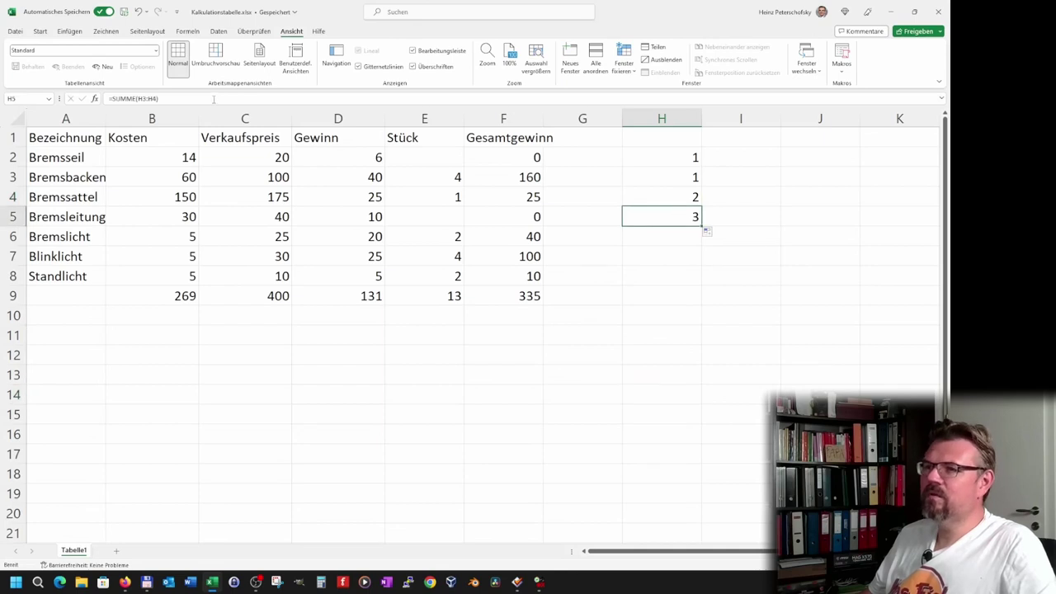
key(F2)
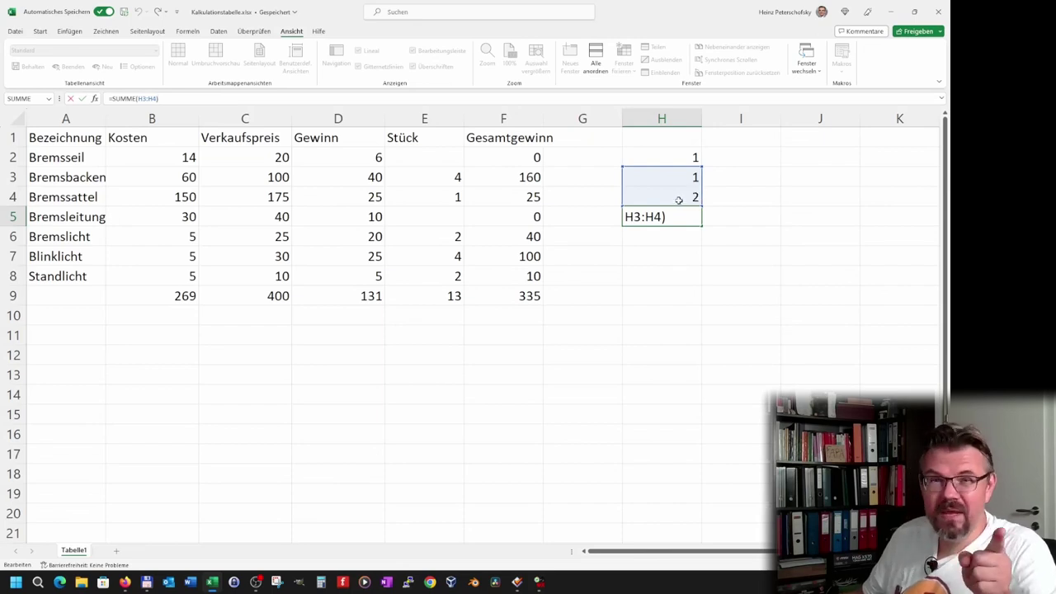
click(664, 321)
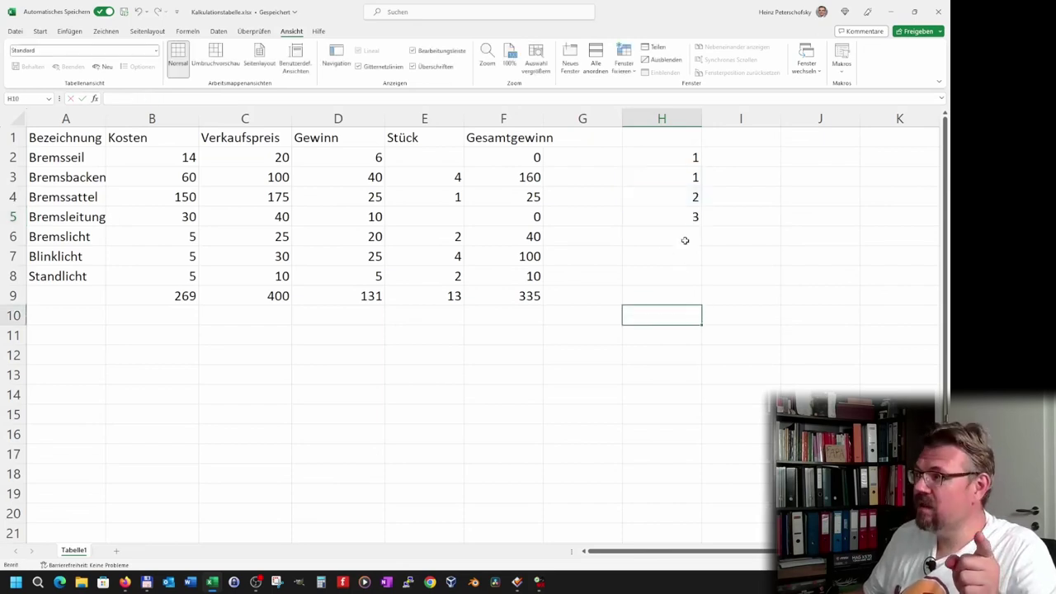
click(685, 197)
click(690, 220)
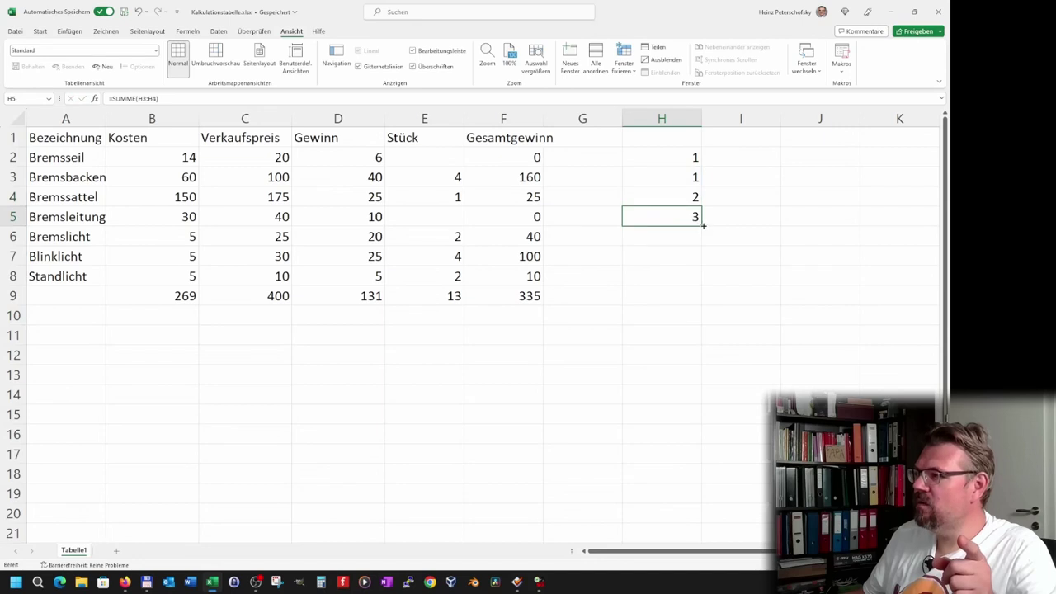
drag(703, 225, 702, 328)
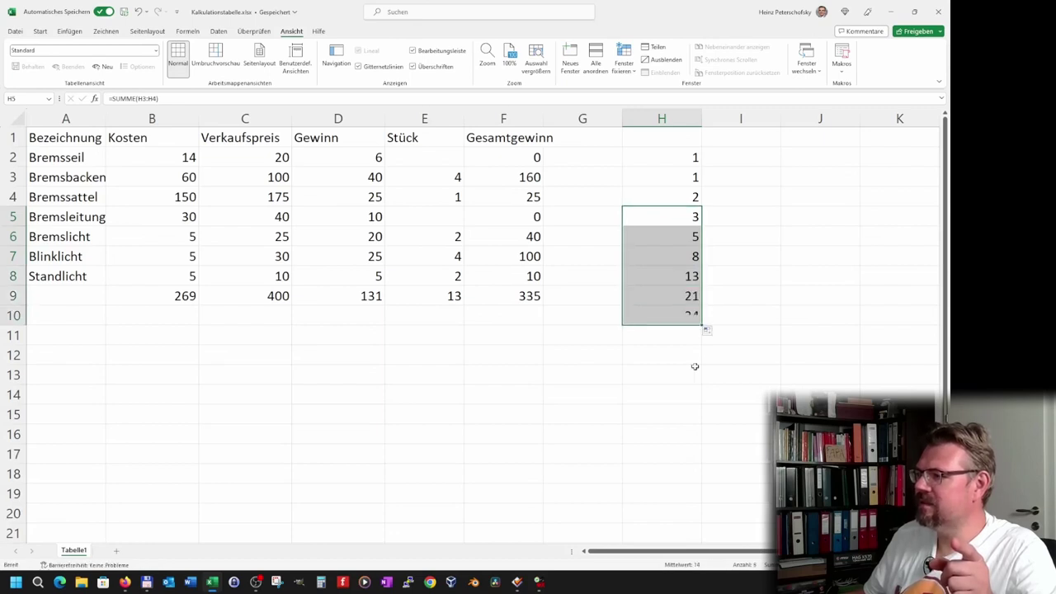
Step: Inspect the formulas in H10 (=SUMME(H8:H9)) and H8
click(661, 414)
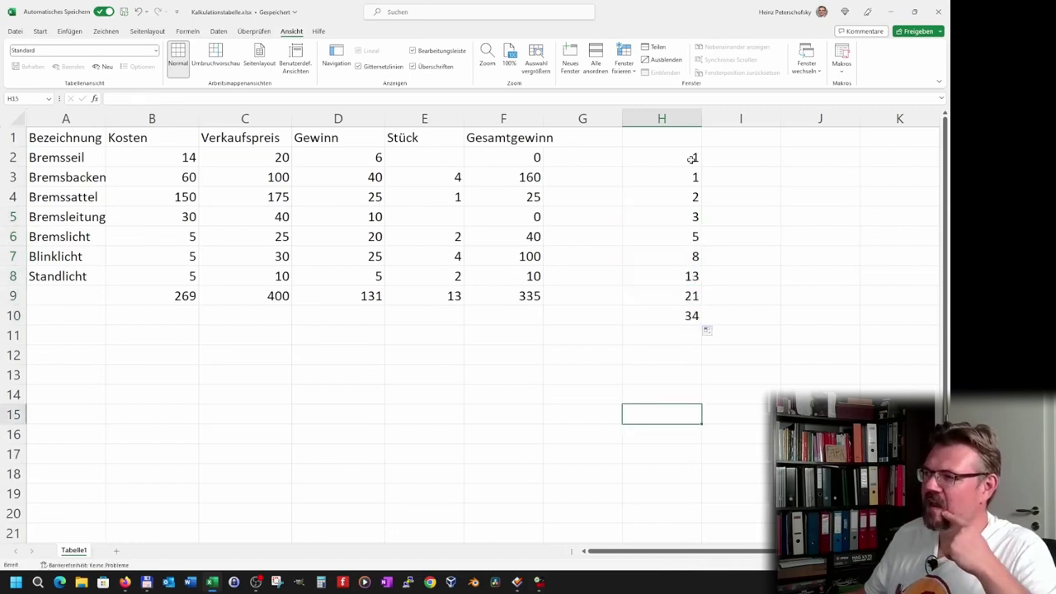
click(680, 322)
text(=SUMME(H8:H9))
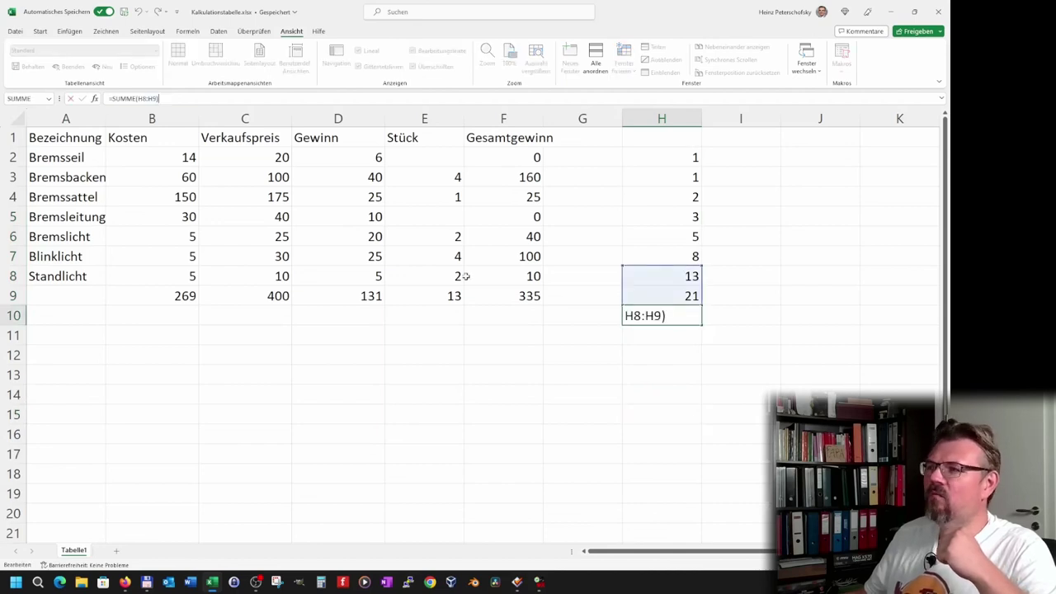
key(ctrl+Return)
click(682, 277)
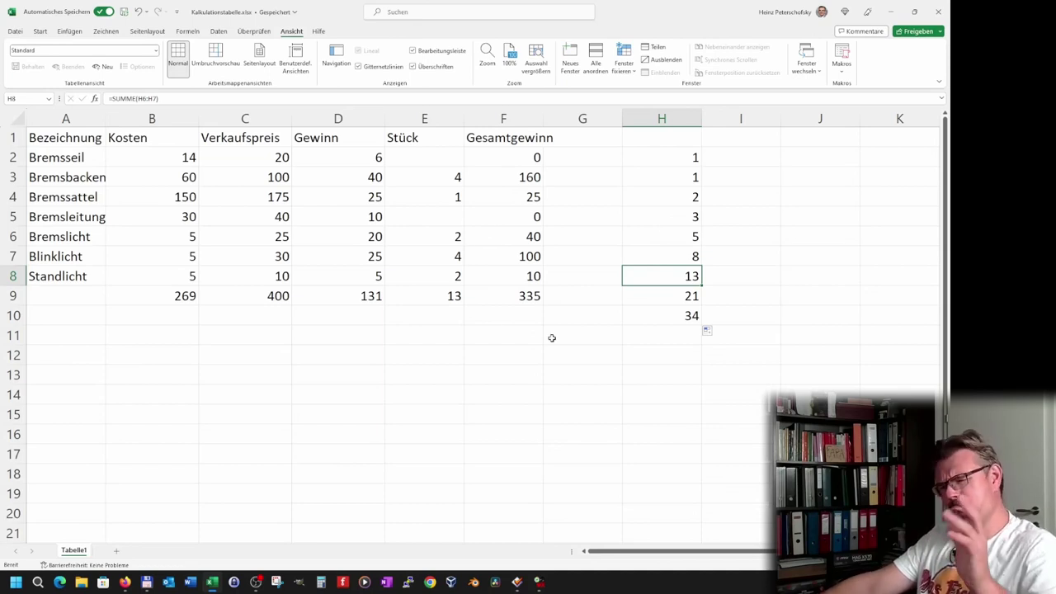
click(674, 315)
Step: Delete the Fibonacci values in H2:H10
drag(674, 314, 671, 151)
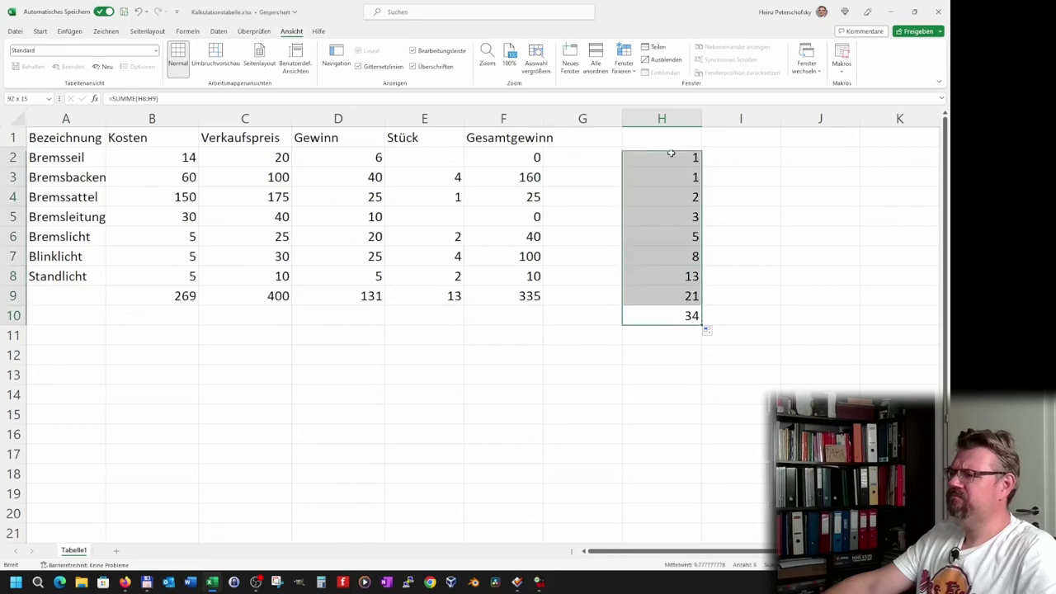
key(Delete)
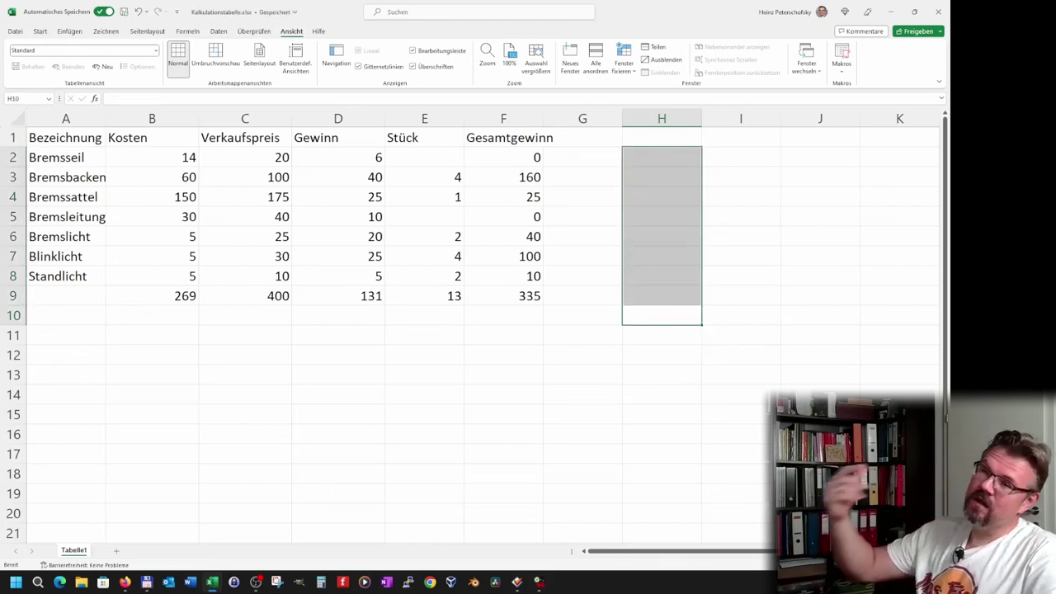
click(241, 491)
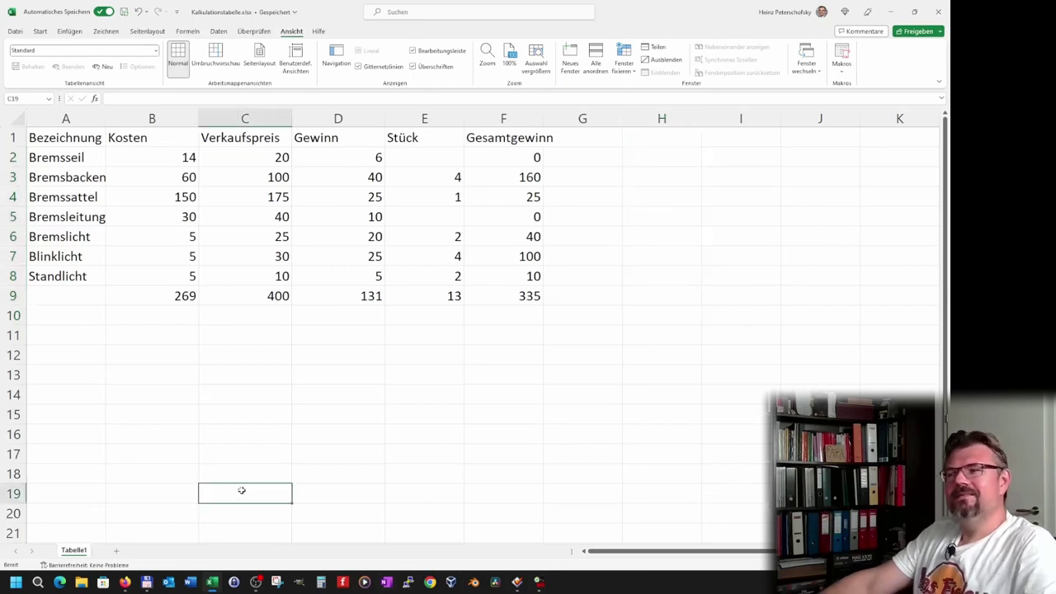